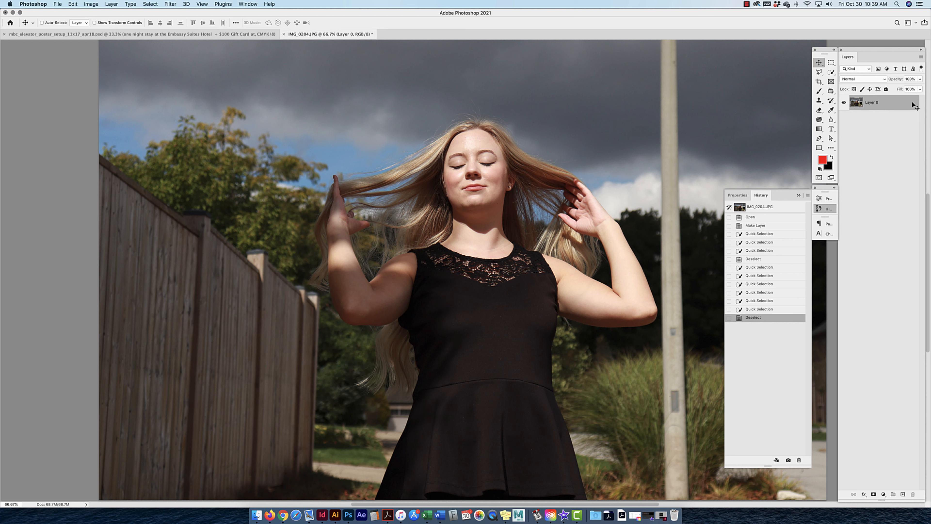
# - Enlarge the Quick Selection brush and select the whole woman, including her dress, face, hair and both raised arms
pyautogui.click(832, 72)
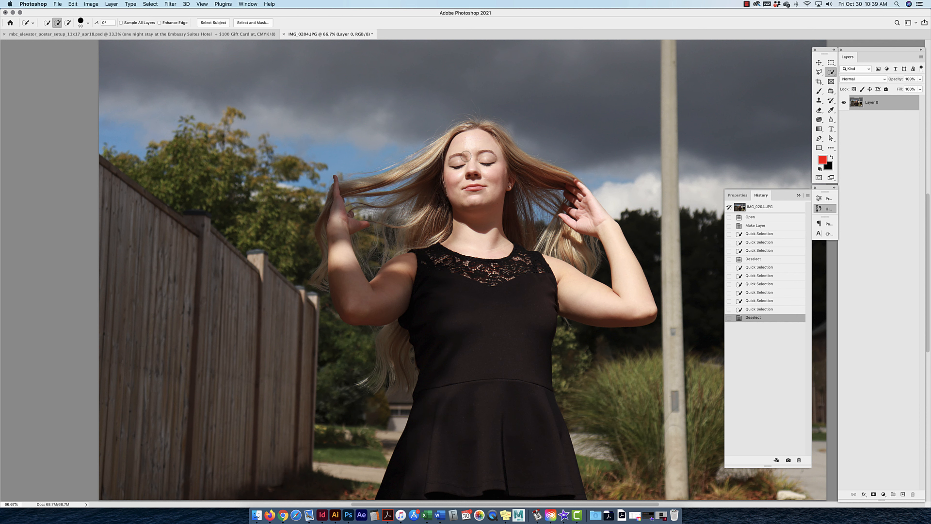
pyautogui.press(']')
pyautogui.press(']')
pyautogui.press(']')
pyautogui.moveTo(467, 156)
pyautogui.mouseDown()
pyautogui.moveTo(466, 275)
pyautogui.moveTo(481, 390)
pyautogui.mouseUp()
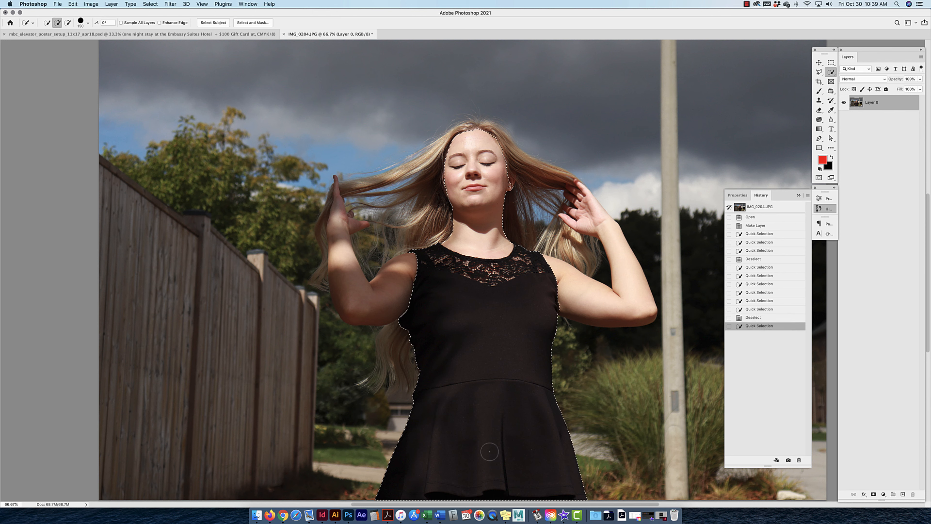
pyautogui.moveTo(437, 310)
pyautogui.mouseDown()
pyautogui.moveTo(428, 285)
pyautogui.moveTo(369, 295)
pyautogui.moveTo(343, 244)
pyautogui.mouseUp()
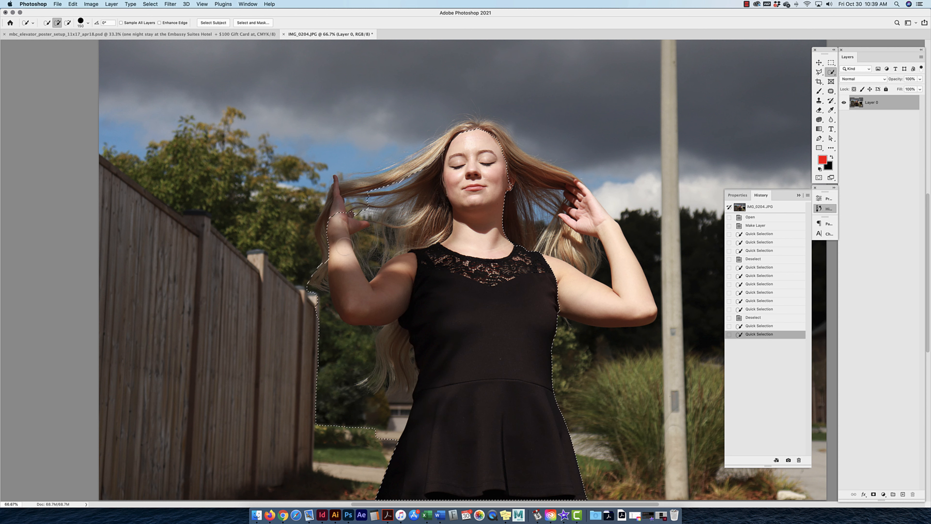
pyautogui.moveTo(336, 237)
pyautogui.mouseDown()
pyautogui.moveTo(343, 194)
pyautogui.moveTo(477, 136)
pyautogui.moveTo(546, 176)
pyautogui.moveTo(573, 211)
pyautogui.moveTo(579, 204)
pyautogui.moveTo(604, 220)
pyautogui.mouseUp()
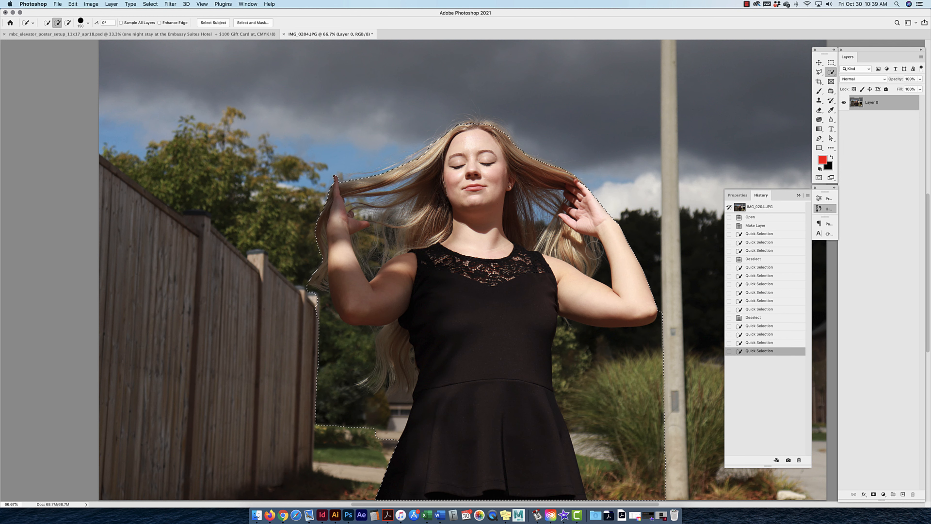
pyautogui.scroll(-3, 594, 251)
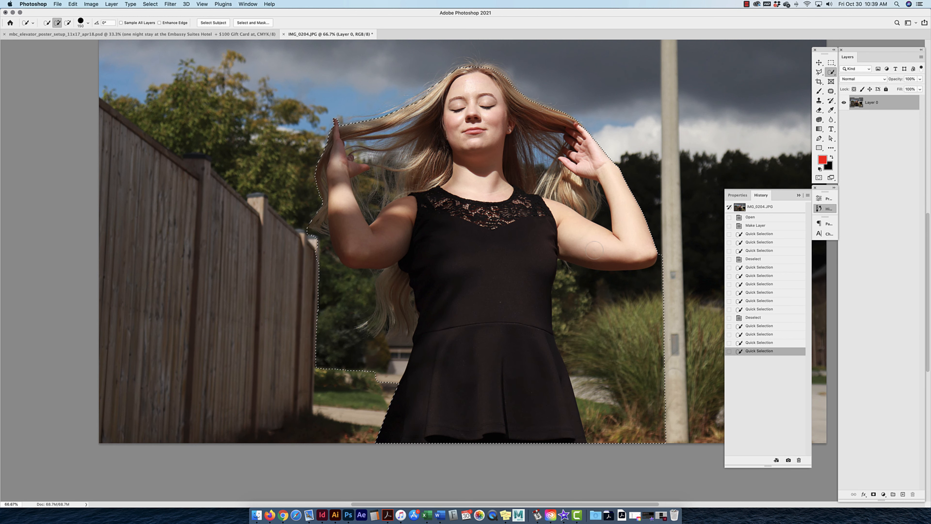
pyautogui.scroll(3, 594, 250)
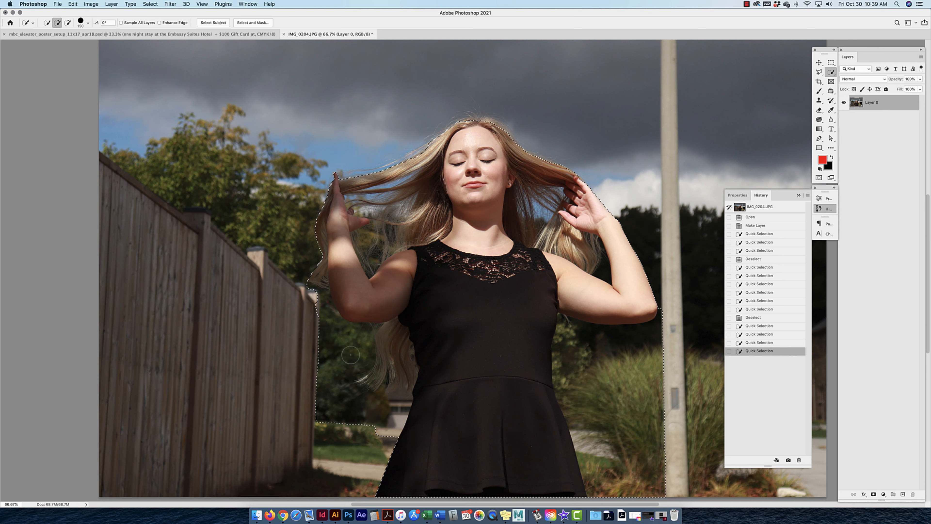
# - Subtract the background between the fence and the woman from the selection, below her arm and around the lower hair
pyautogui.press('alt')
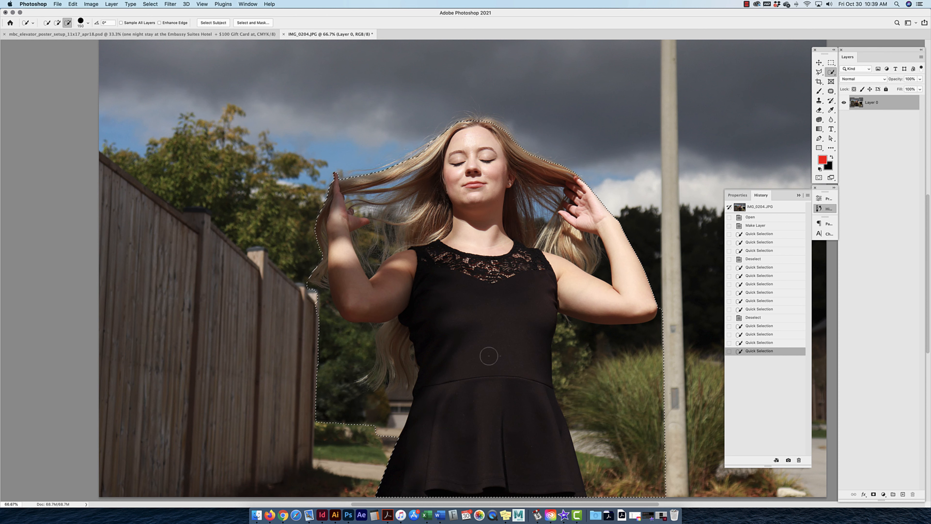
pyautogui.press('alt')
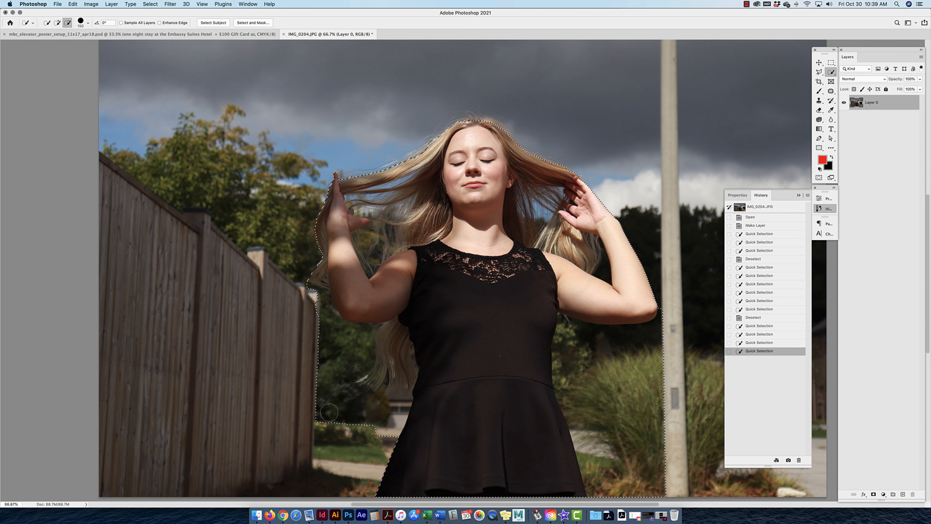
pyautogui.moveTo(360, 401)
pyautogui.mouseDown()
pyautogui.moveTo(329, 403)
pyautogui.moveTo(353, 378)
pyautogui.moveTo(324, 423)
pyautogui.moveTo(399, 410)
pyautogui.moveTo(412, 375)
pyautogui.moveTo(326, 365)
pyautogui.moveTo(318, 345)
pyautogui.moveTo(322, 352)
pyautogui.mouseUp()
pyautogui.moveTo(383, 325)
pyautogui.mouseDown()
pyautogui.moveTo(396, 343)
pyautogui.moveTo(369, 381)
pyautogui.moveTo(384, 377)
pyautogui.moveTo(396, 367)
pyautogui.moveTo(357, 342)
pyautogui.mouseUp()
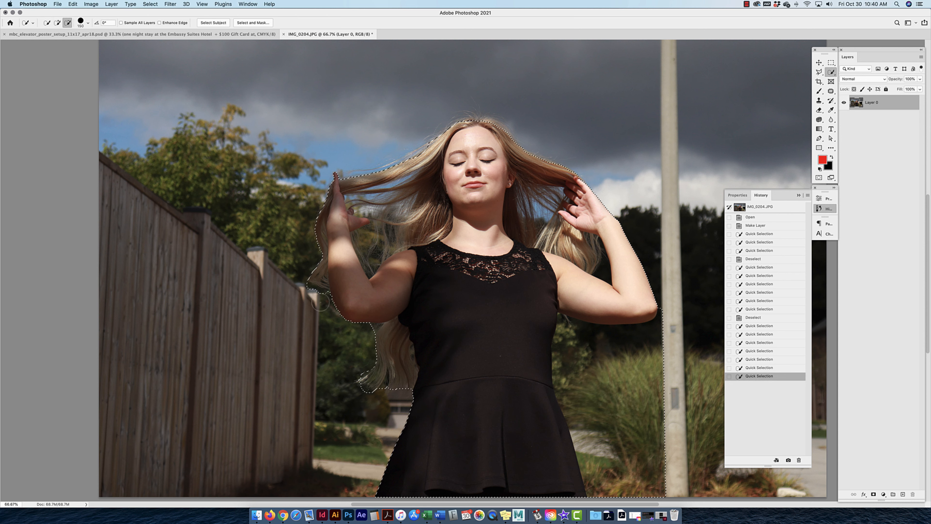
pyautogui.keyDown('alt'); pyautogui.click(305, 292); pyautogui.keyUp('alt')
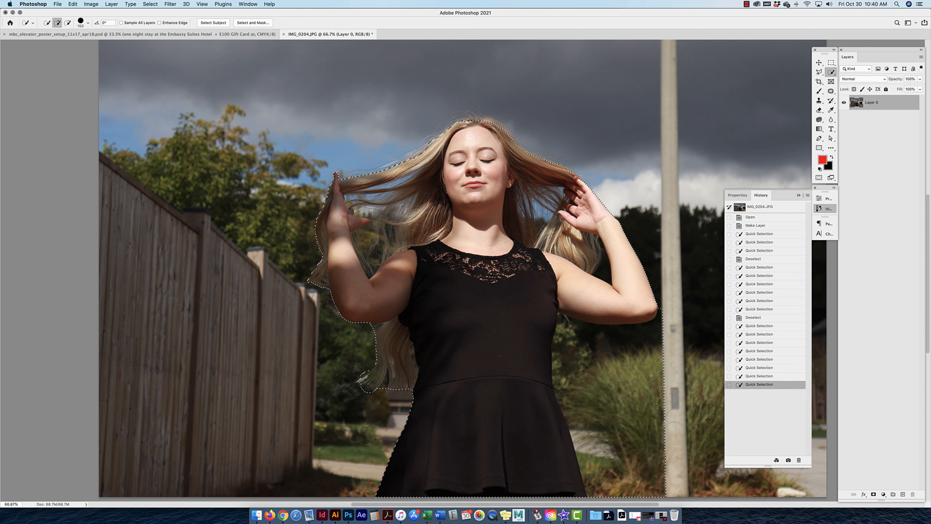
# - Adjust the selection edge around the loose hair by the fence-side hand, the lower strands and the top of the head
pyautogui.press('alt')
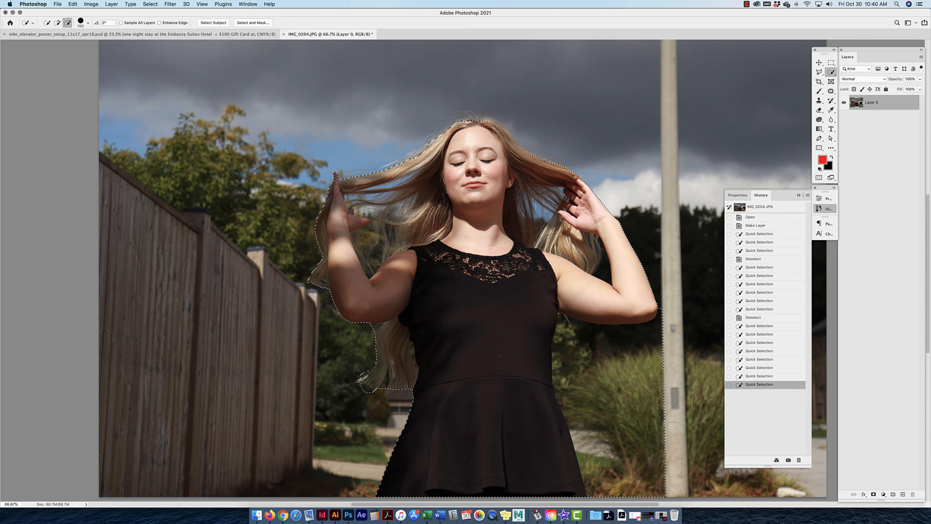
pyautogui.keyDown('alt'); pyautogui.click(363, 177); pyautogui.keyUp('alt')
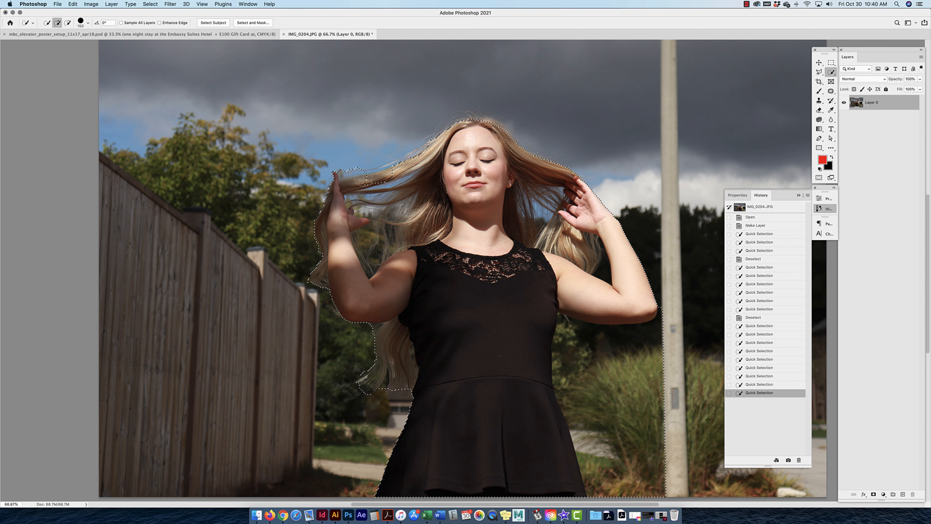
pyautogui.keyDown('alt'); pyautogui.click(366, 381); pyautogui.keyUp('alt')
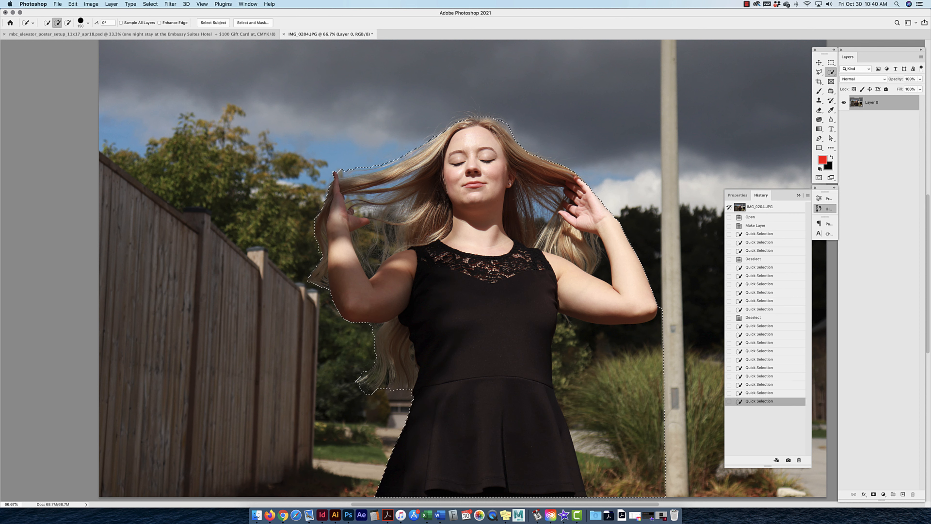
pyautogui.keyDown('alt'); pyautogui.click(473, 112); pyautogui.keyUp('alt')
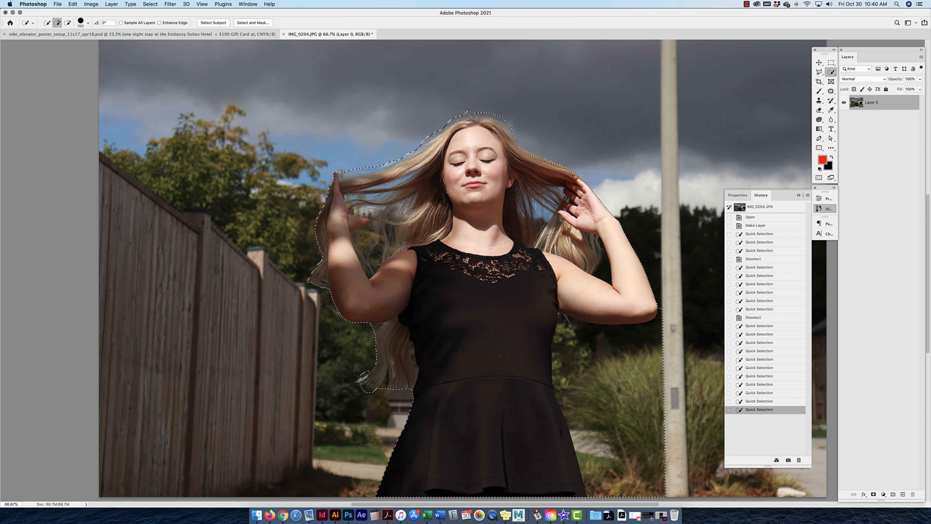
# - Subtract the background under the pole-side arm and beside its elbow from the selection
pyautogui.moveTo(623, 388)
pyautogui.mouseDown()
pyautogui.moveTo(610, 397)
pyautogui.moveTo(619, 430)
pyautogui.moveTo(615, 415)
pyautogui.mouseUp()
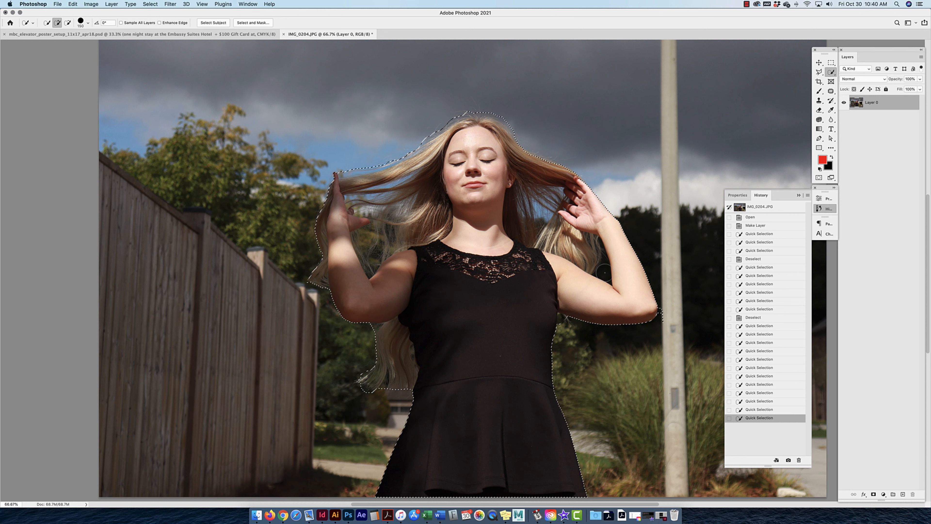
pyautogui.press('alt')
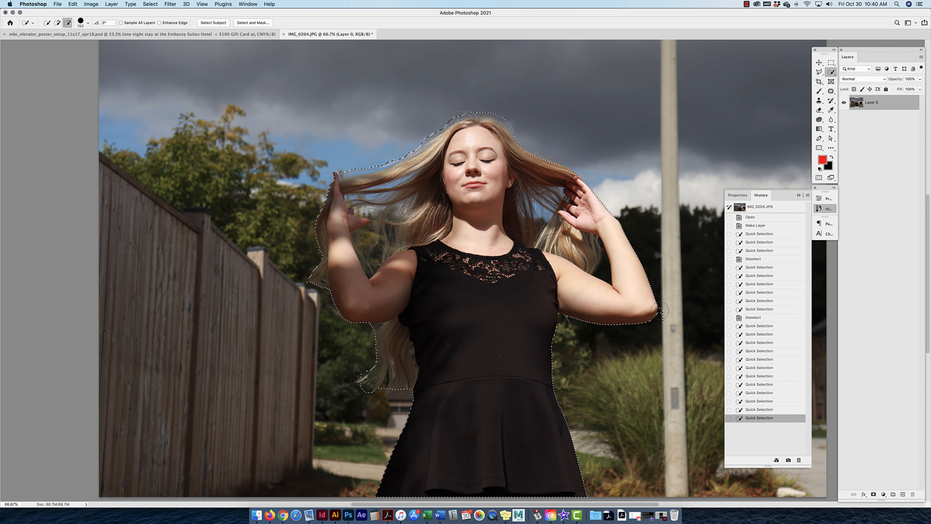
pyautogui.keyDown('alt'); pyautogui.click(667, 310); pyautogui.keyUp('alt')
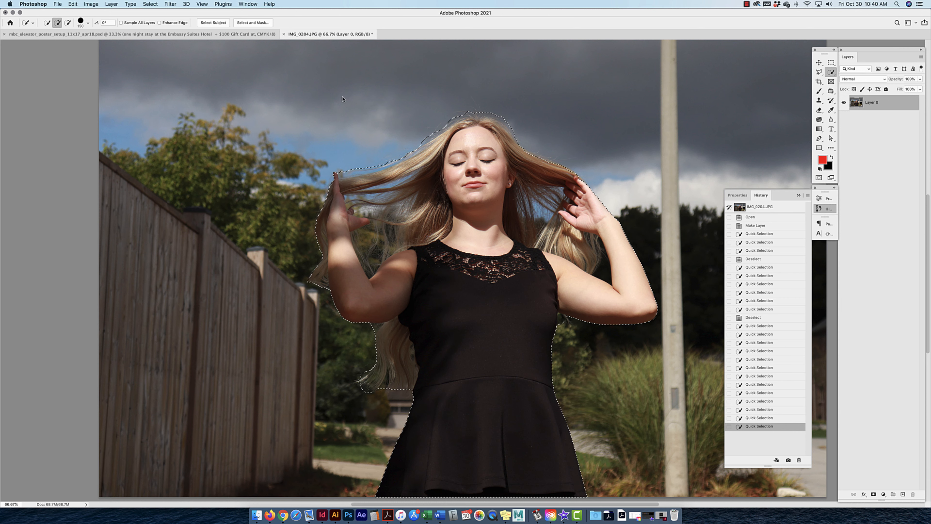
# - Open the selection in Select and Mask, keep the Overlay view and show the Refine Mode options
pyautogui.click(253, 23)
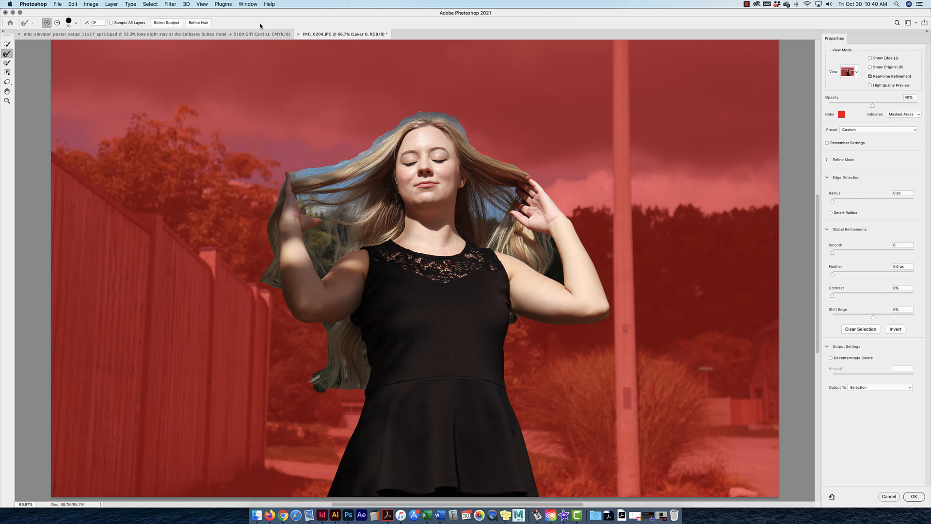
pyautogui.click(857, 73)
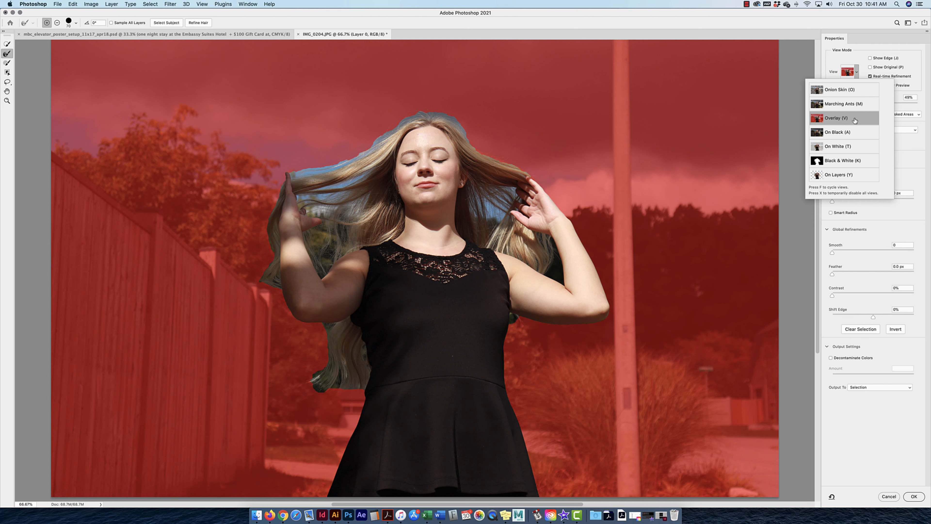
pyautogui.click(858, 59)
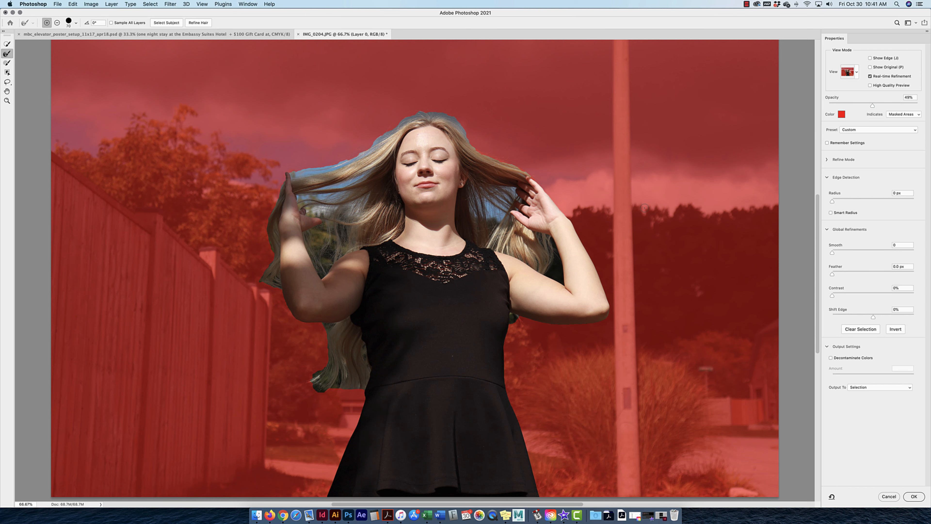
pyautogui.hscroll(-3, 644, 208)
pyautogui.scroll(3, 644, 208)
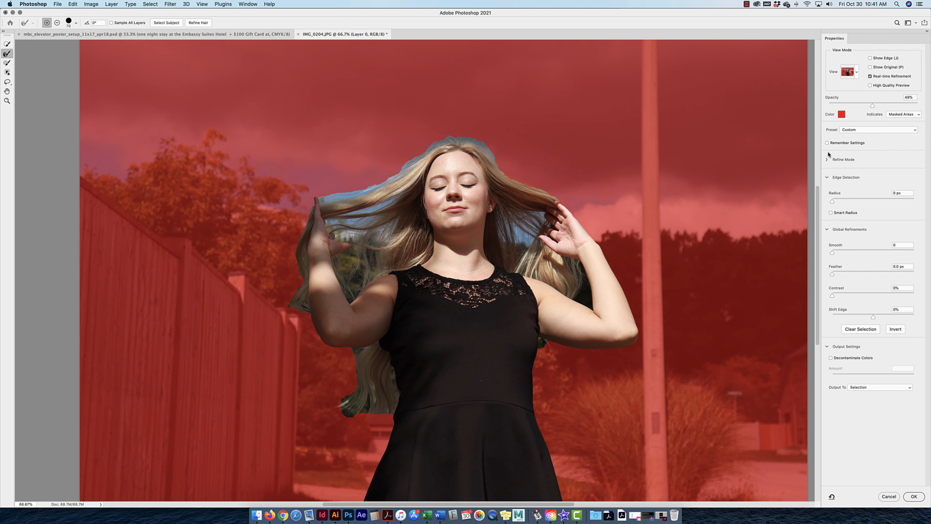
pyautogui.click(828, 160)
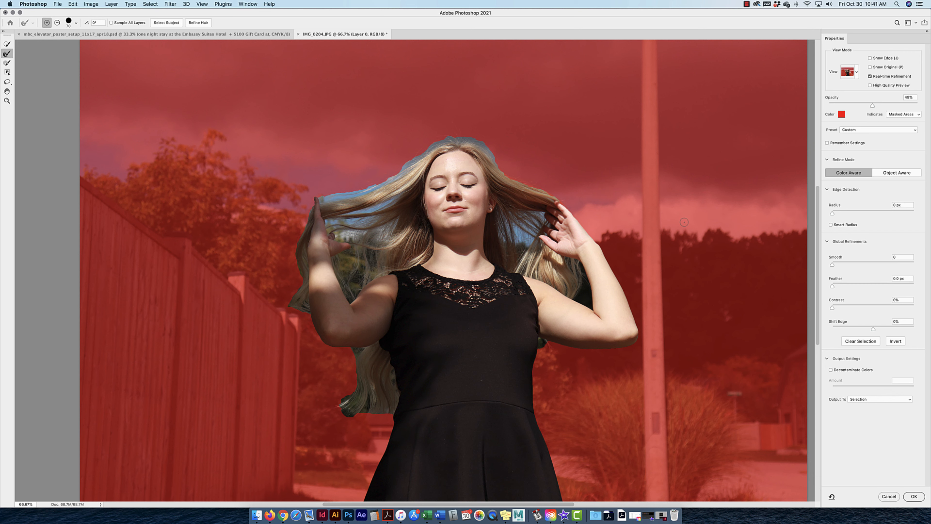
pyautogui.hscroll(-1, 684, 222)
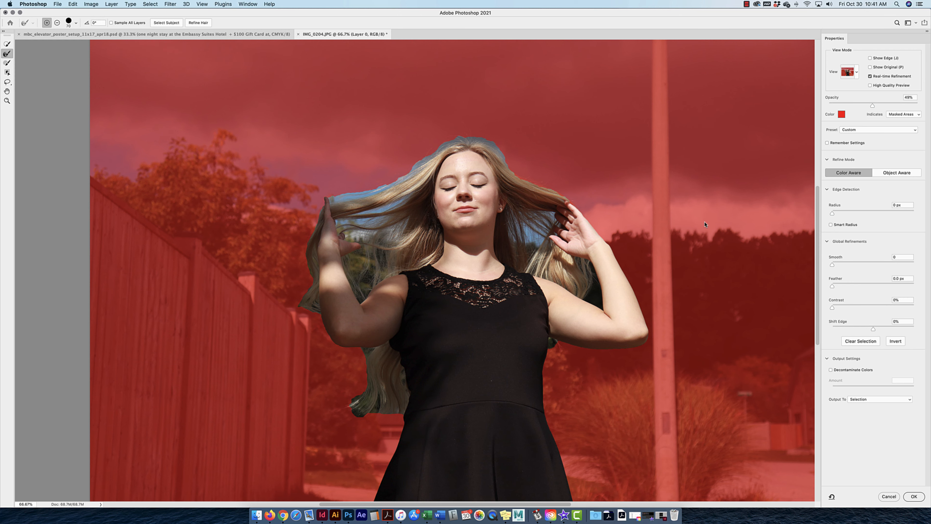
# - Enable Smart Radius and raise the edge detection radius to 250 px while checking the hair edges up close
pyautogui.click(831, 225)
pyautogui.moveTo(833, 215); pyautogui.dragTo(866, 213)
pyautogui.press('super+plus')
pyautogui.press('super+plus')
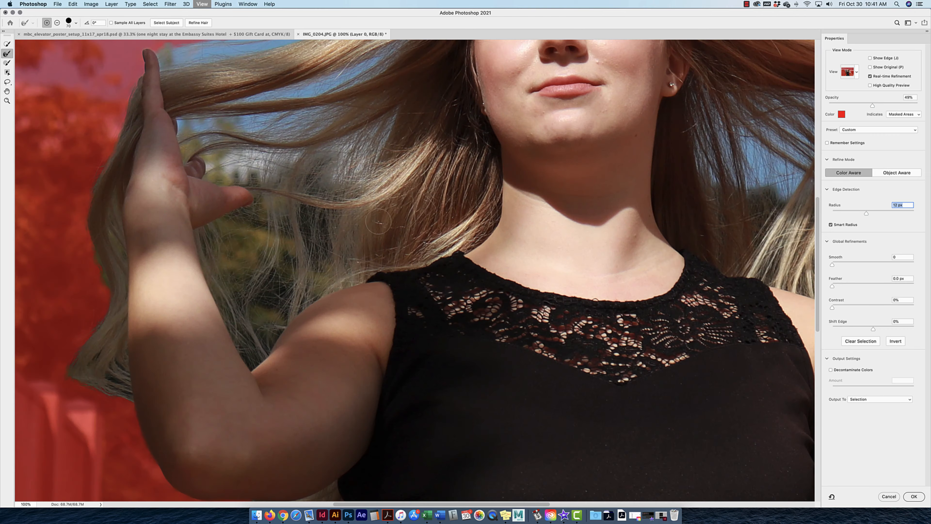
pyautogui.scroll(10, 444, 131)
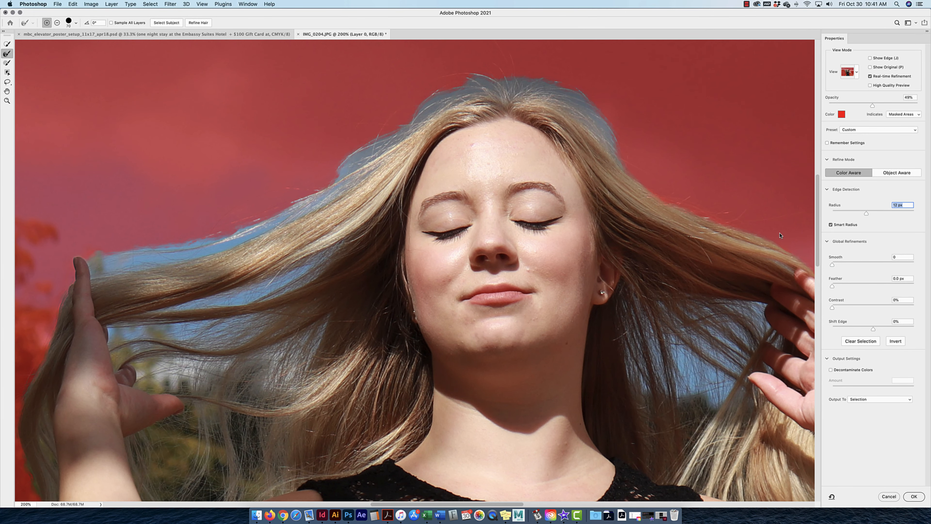
pyautogui.moveTo(867, 213); pyautogui.dragTo(890, 215)
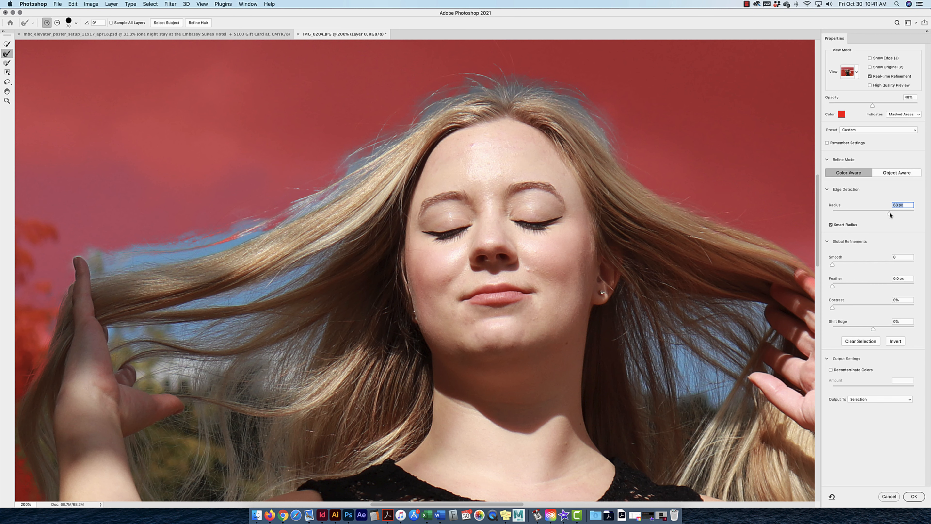
pyautogui.moveTo(889, 213); pyautogui.dragTo(916, 213)
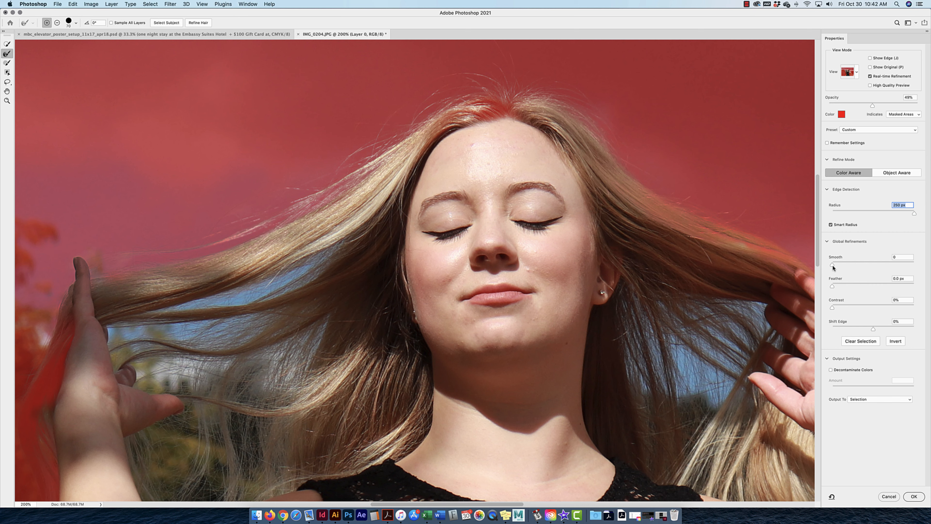
# - Try Smooth values up to 100, compare the Marching Ants and Overlay views, and return Smooth to 0
pyautogui.moveTo(832, 267); pyautogui.dragTo(850, 266)
pyautogui.scroll(20, 847, 265)
pyautogui.press('m')
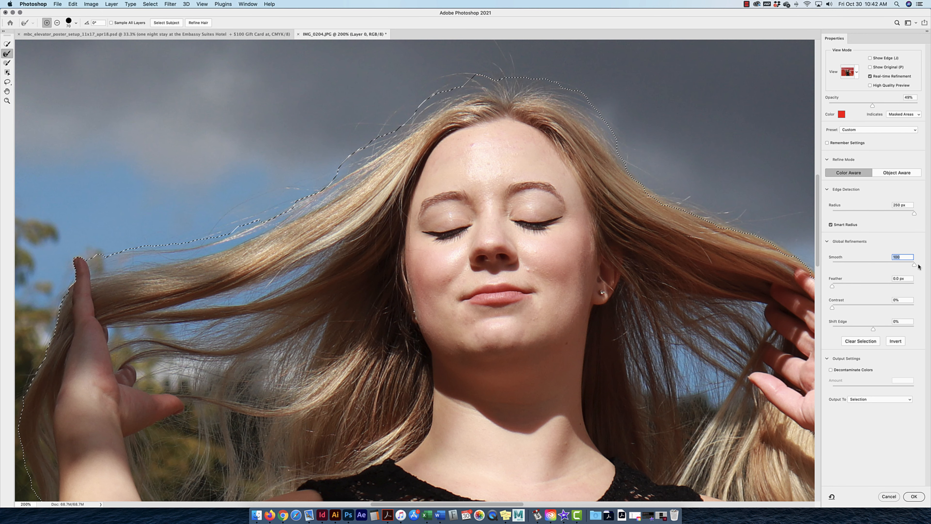
pyautogui.press('v')
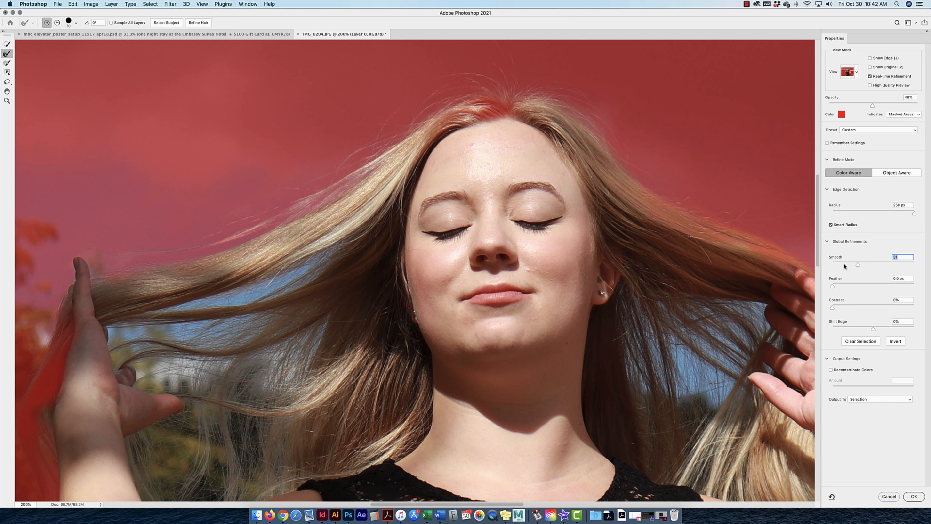
pyautogui.moveTo(845, 266); pyautogui.dragTo(843, 267)
# - Try feathering the selection edge up to 1000 px and return Feather to 0 px
pyautogui.moveTo(842, 288); pyautogui.dragTo(833, 288)
pyautogui.moveTo(869, 286); pyautogui.dragTo(853, 286)
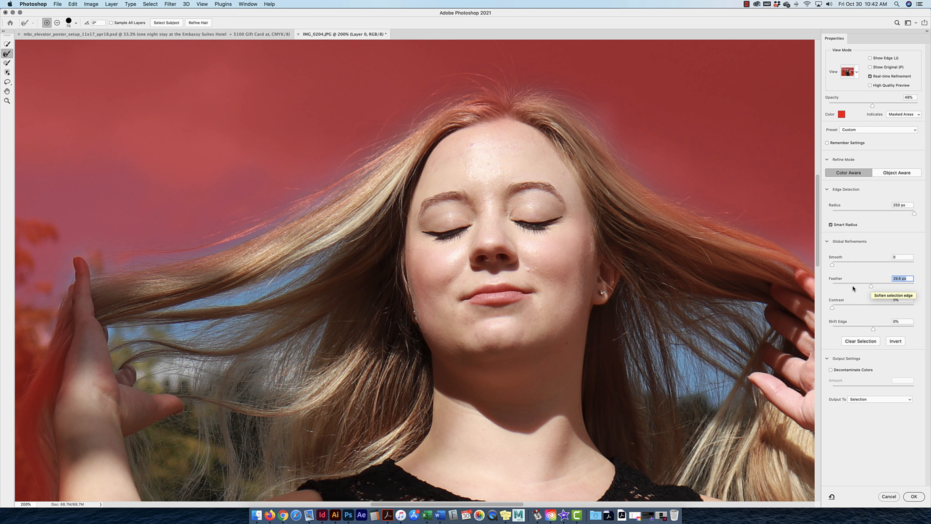
pyautogui.moveTo(871, 286); pyautogui.dragTo(920, 286)
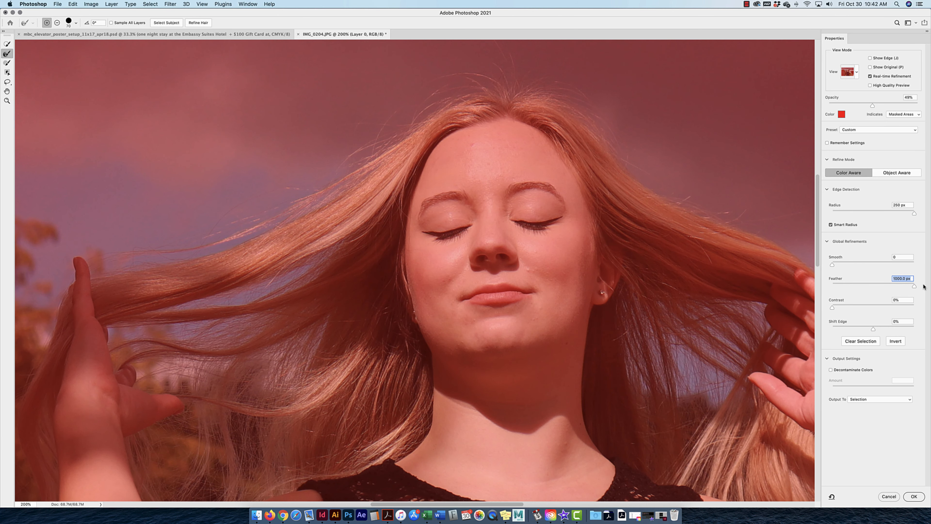
pyautogui.moveTo(914, 286); pyautogui.dragTo(833, 287)
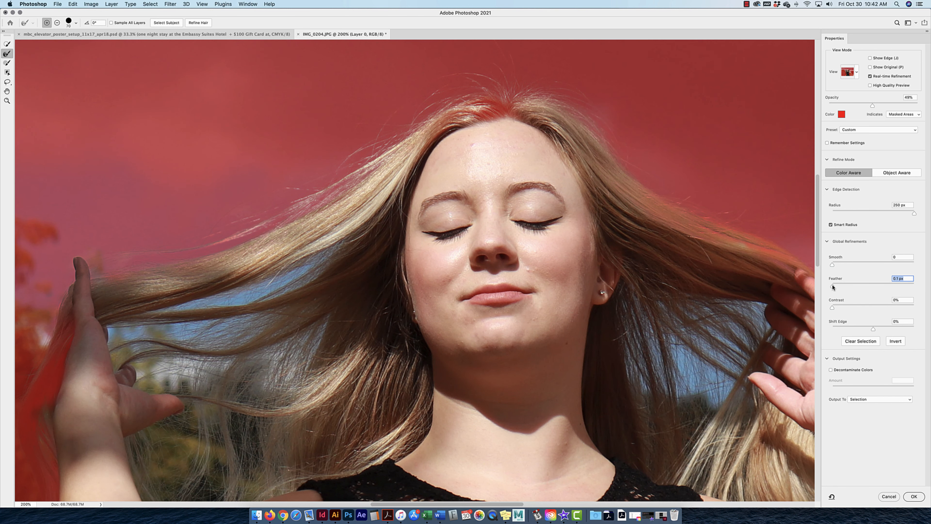
pyautogui.moveTo(834, 286); pyautogui.dragTo(828, 288)
# - Try the edge contrast at 100%, settle it at 6%, and set Shift Edge to +100%
pyautogui.moveTo(833, 308); pyautogui.dragTo(860, 307)
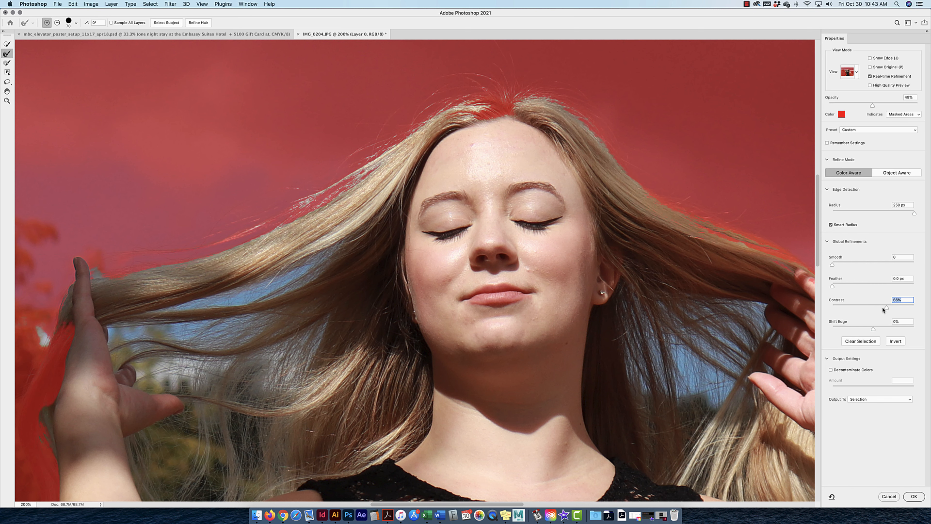
pyautogui.write('100')
pyautogui.press('Return')
pyautogui.moveTo(913, 308); pyautogui.dragTo(857, 309)
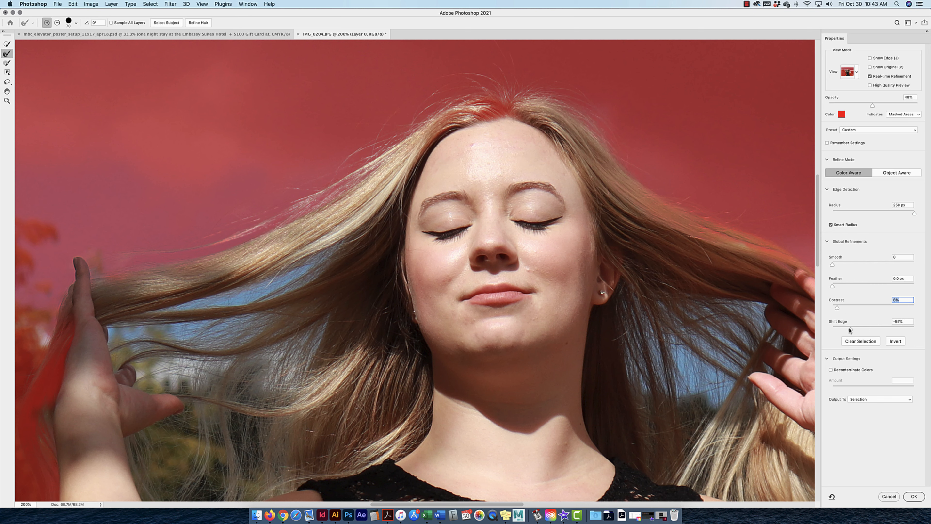
pyautogui.moveTo(850, 329); pyautogui.dragTo(920, 330)
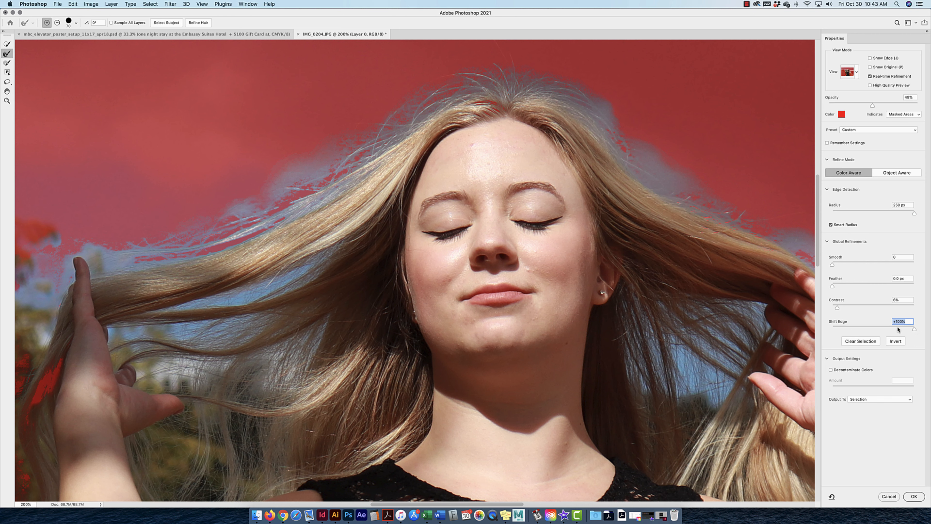
# - Set Shift Edge to +18% and refine the hair outline over the crown with the Refine Edge Brush, restoring the masked patch on her head
pyautogui.moveTo(883, 329); pyautogui.dragTo(874, 328)
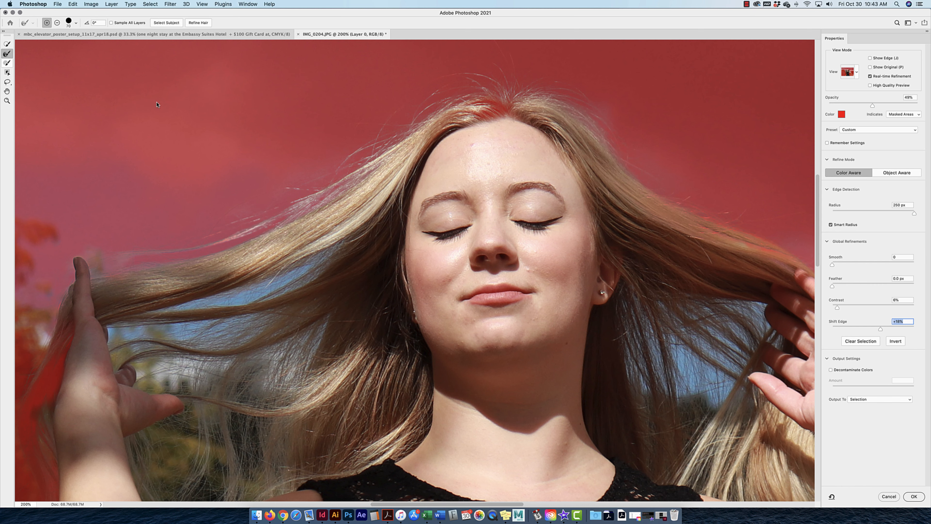
pyautogui.click(8, 54)
pyautogui.hscroll(2, 497, 134)
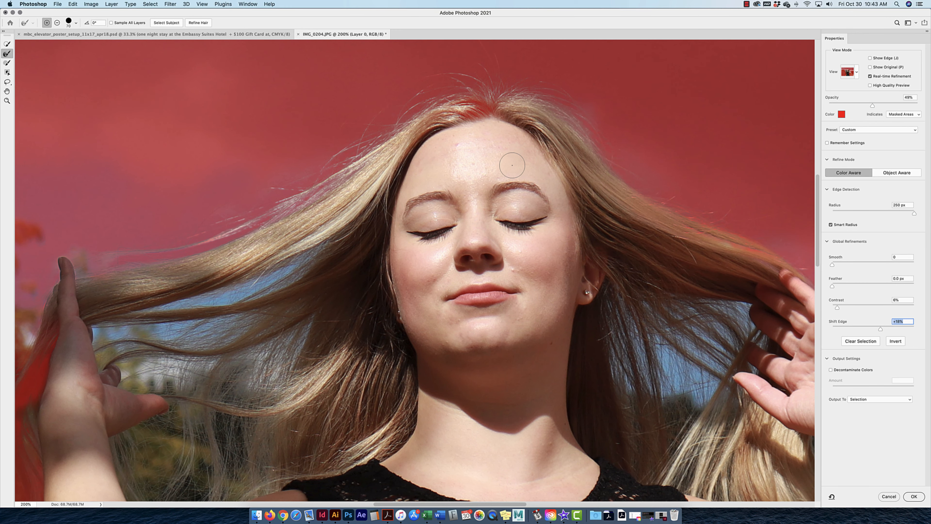
pyautogui.moveTo(601, 154); pyautogui.dragTo(73, 257)
pyautogui.press('alt')
pyautogui.press('alt')
pyautogui.click(439, 136)
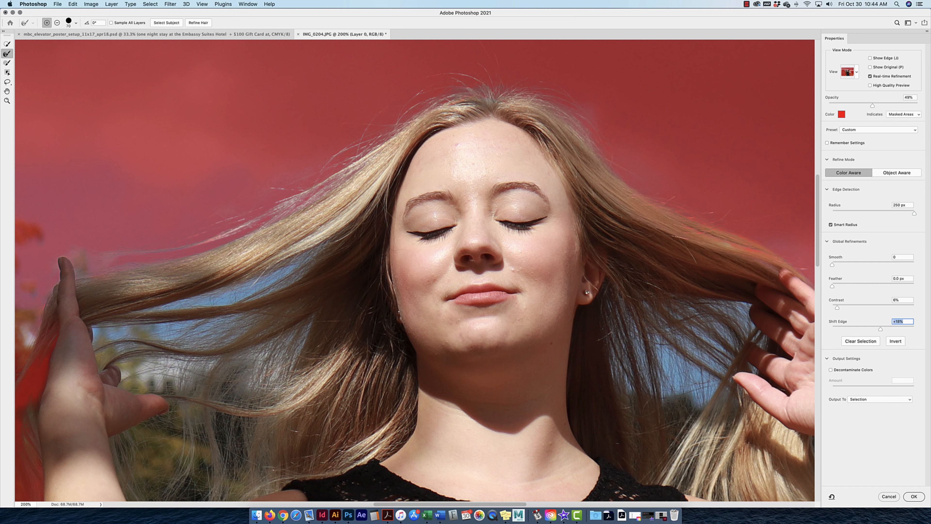
# - Refine the sky gaps between the outstretched hair strands beside her face and around the thumb of the shaded hand
pyautogui.click(322, 253)
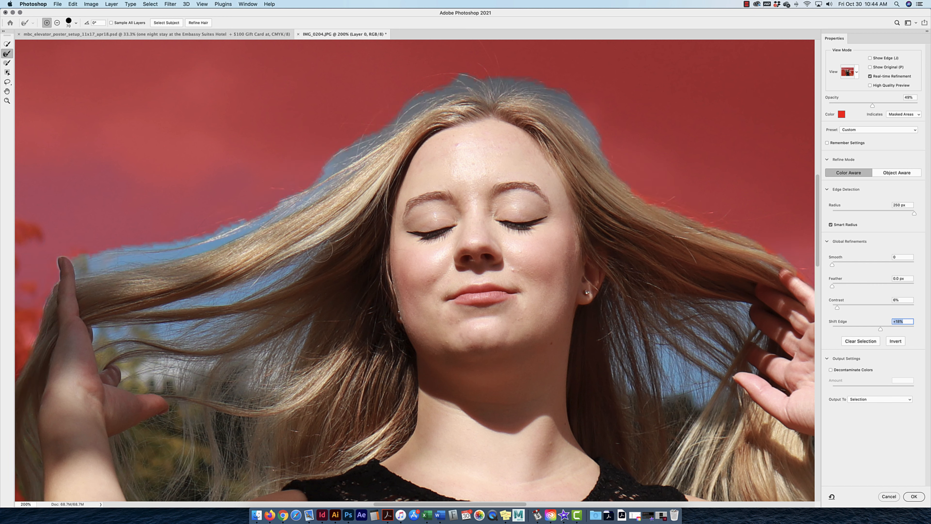
pyautogui.moveTo(295, 264)
pyautogui.mouseDown()
pyautogui.moveTo(273, 282)
pyautogui.moveTo(141, 307)
pyautogui.mouseUp()
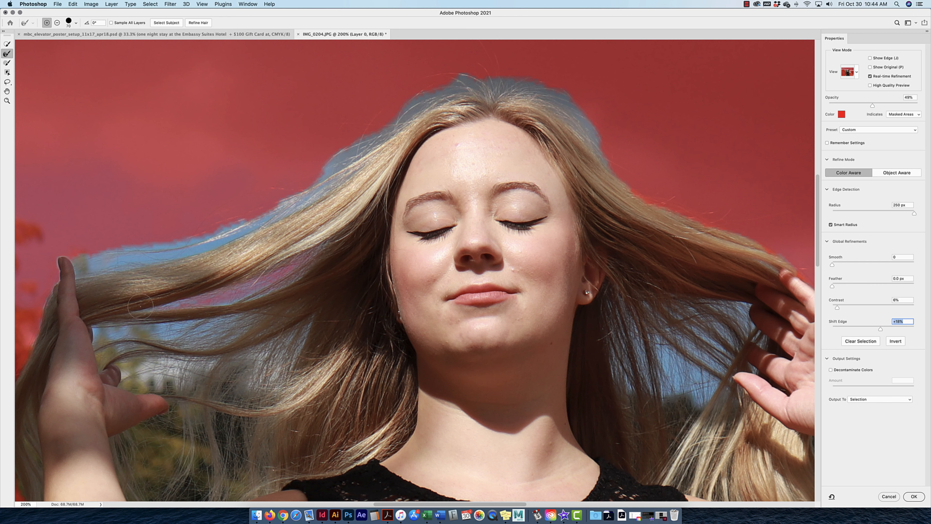
pyautogui.click(280, 287)
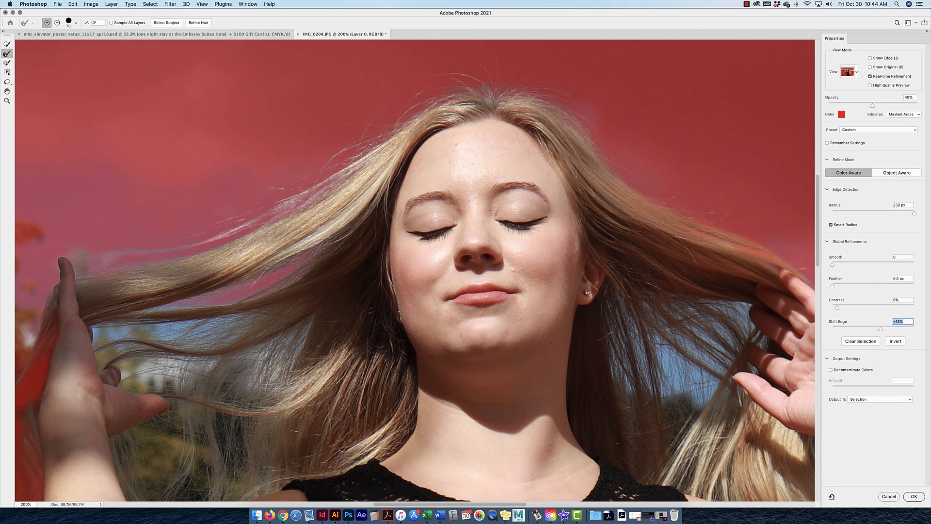
pyautogui.click(259, 316)
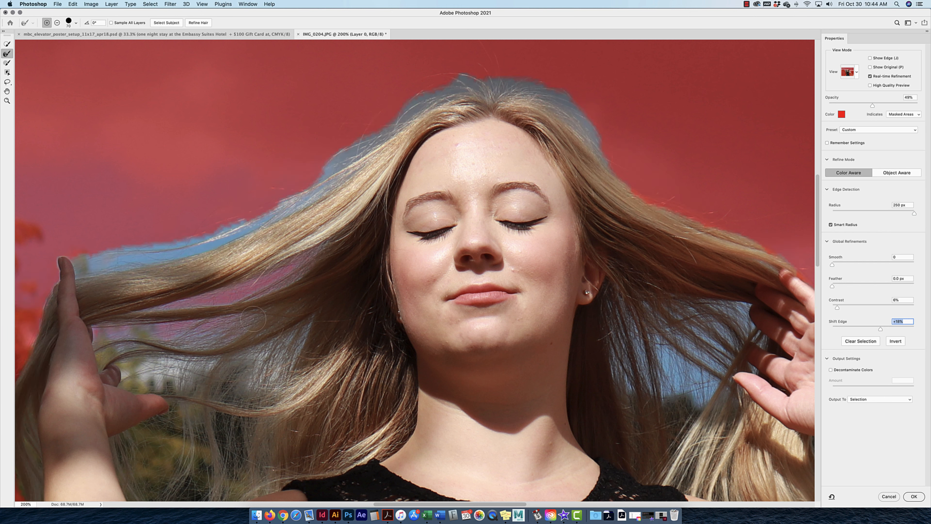
pyautogui.press('super+z')
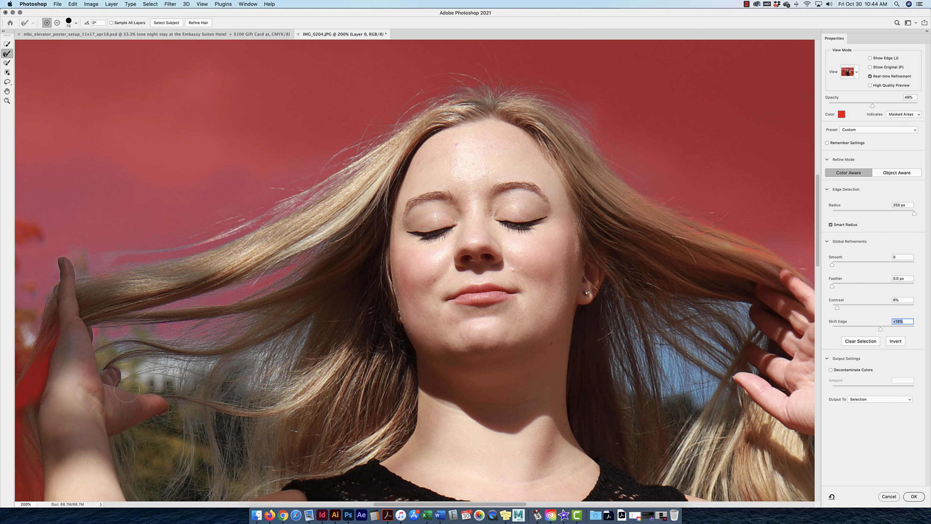
pyautogui.moveTo(209, 352)
pyautogui.mouseDown()
pyautogui.moveTo(232, 344)
pyautogui.moveTo(210, 350)
pyautogui.mouseUp()
pyautogui.moveTo(118, 373)
pyautogui.mouseDown()
pyautogui.moveTo(225, 379)
pyautogui.moveTo(299, 330)
pyautogui.moveTo(246, 387)
pyautogui.mouseUp()
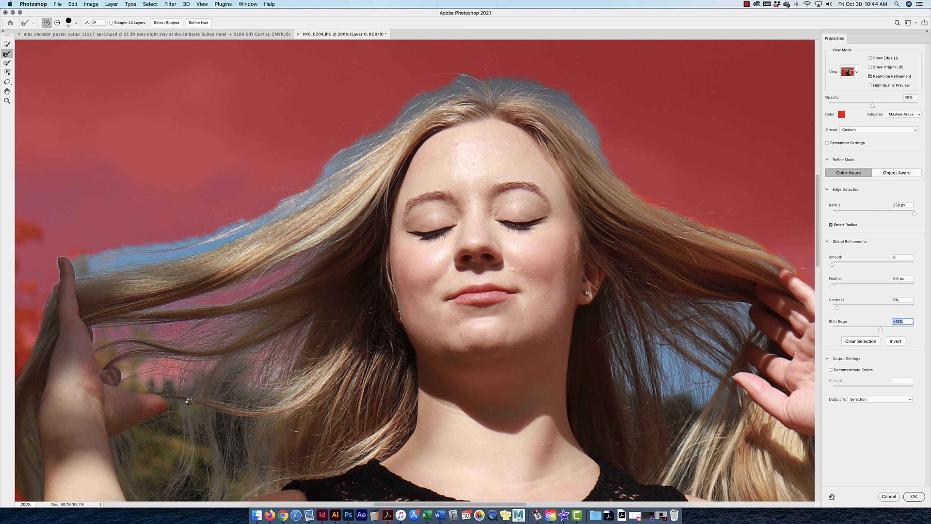
# - Mask out the background showing through the loose strands between the shaded forearm, shoulder and neckline
pyautogui.scroll(-5, 177, 403)
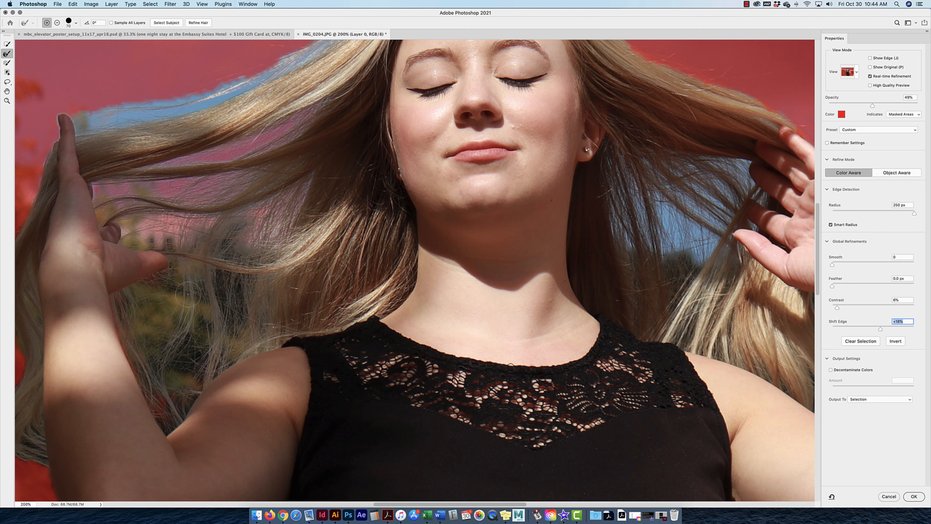
pyautogui.moveTo(140, 313)
pyautogui.mouseDown()
pyautogui.moveTo(231, 296)
pyautogui.moveTo(163, 331)
pyautogui.moveTo(210, 318)
pyautogui.moveTo(154, 373)
pyautogui.moveTo(231, 325)
pyautogui.moveTo(176, 384)
pyautogui.moveTo(203, 382)
pyautogui.moveTo(248, 341)
pyautogui.mouseUp()
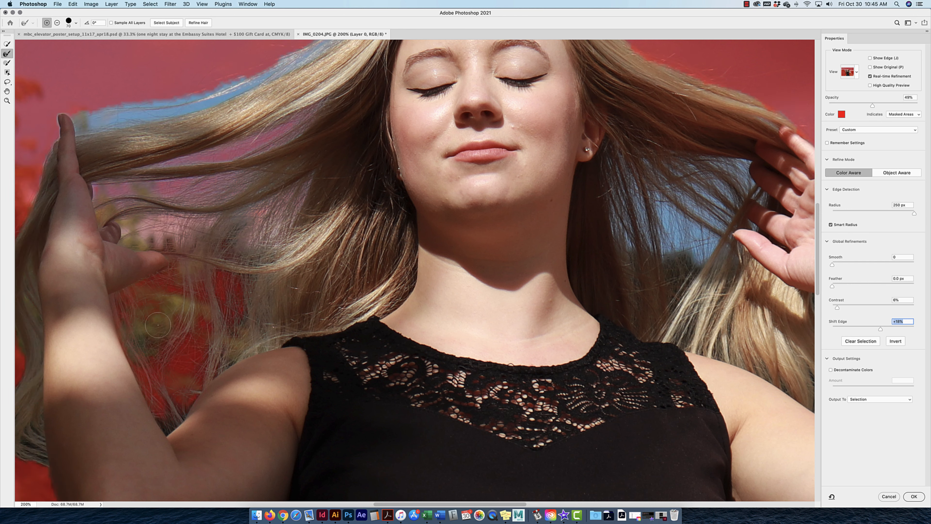
pyautogui.moveTo(158, 325)
pyautogui.mouseDown()
pyautogui.moveTo(134, 346)
pyautogui.moveTo(147, 308)
pyautogui.moveTo(227, 322)
pyautogui.moveTo(190, 369)
pyautogui.mouseUp()
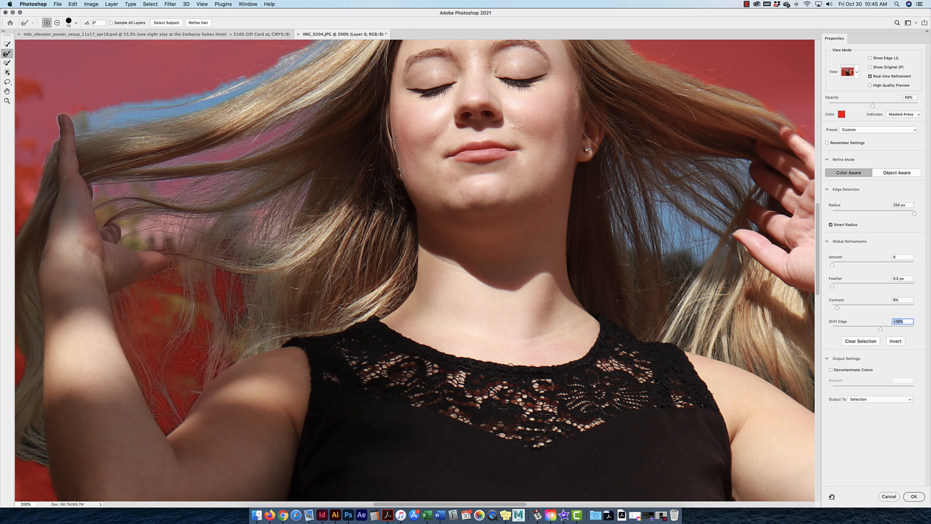
pyautogui.moveTo(250, 316); pyautogui.dragTo(242, 332)
pyautogui.press('alt')
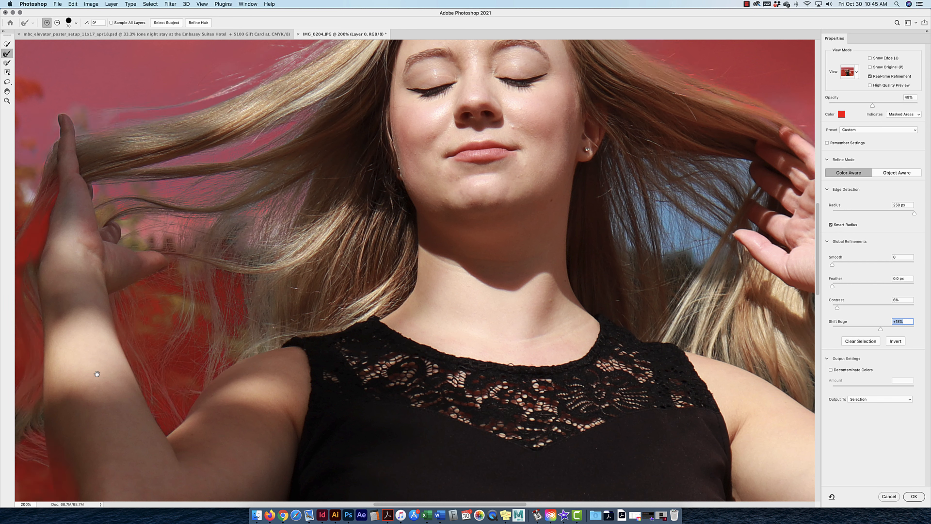
# - Restore the hair hanging behind the shaded hand and forearm, and refine its outer edge down to the tips
pyautogui.moveTo(95, 375); pyautogui.dragTo(269, 317)
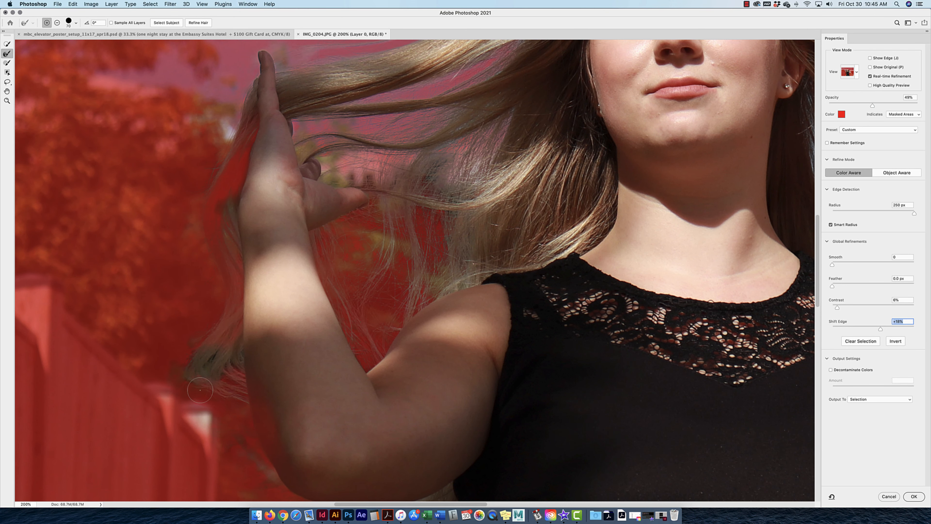
pyautogui.press('alt')
pyautogui.moveTo(248, 186)
pyautogui.mouseDown()
pyautogui.moveTo(258, 142)
pyautogui.moveTo(253, 124)
pyautogui.mouseUp()
pyautogui.moveTo(243, 161)
pyautogui.mouseDown()
pyautogui.moveTo(219, 220)
pyautogui.moveTo(220, 250)
pyautogui.moveTo(243, 293)
pyautogui.moveTo(225, 335)
pyautogui.moveTo(200, 362)
pyautogui.moveTo(227, 376)
pyautogui.moveTo(237, 347)
pyautogui.mouseUp()
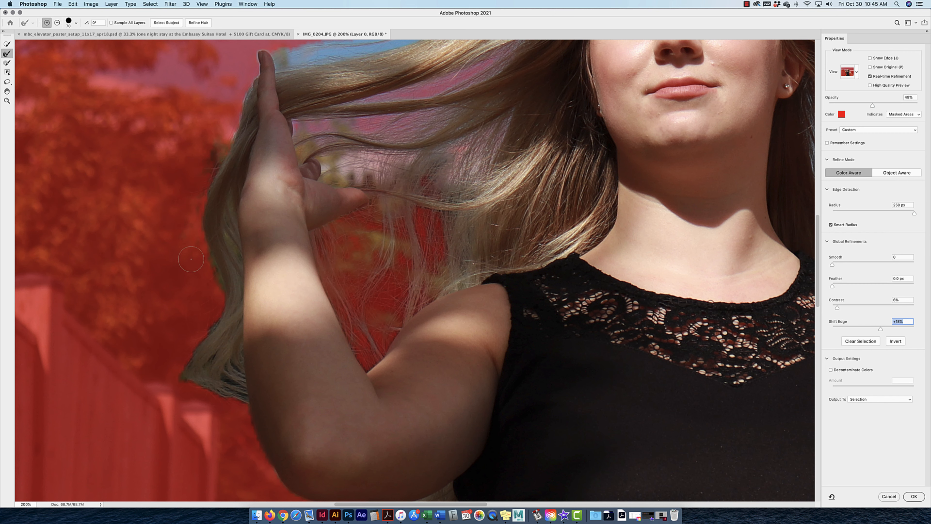
pyautogui.moveTo(192, 259)
pyautogui.mouseDown()
pyautogui.moveTo(208, 280)
pyautogui.moveTo(206, 309)
pyautogui.moveTo(169, 379)
pyautogui.mouseUp()
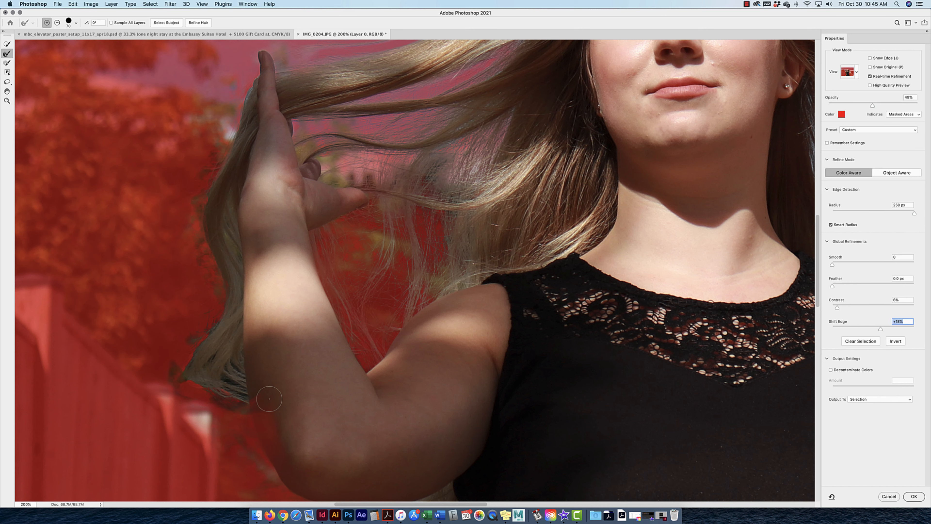
# - Restore the solid edge of the shaded forearm and elbow by subtracting the edge refinement there
pyautogui.press('alt')
pyautogui.moveTo(305, 451); pyautogui.dragTo(306, 384)
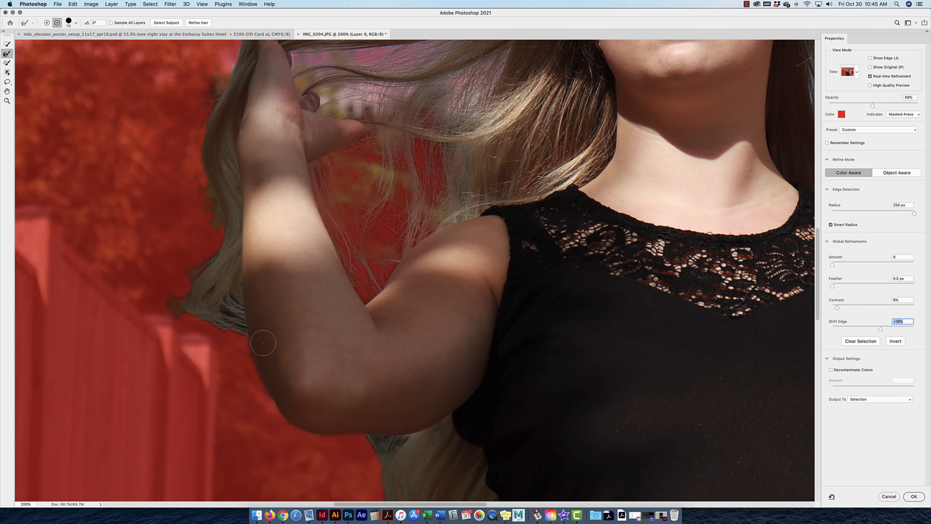
pyautogui.moveTo(288, 400)
pyautogui.mouseDown()
pyautogui.moveTo(319, 421)
pyautogui.moveTo(347, 420)
pyautogui.mouseUp()
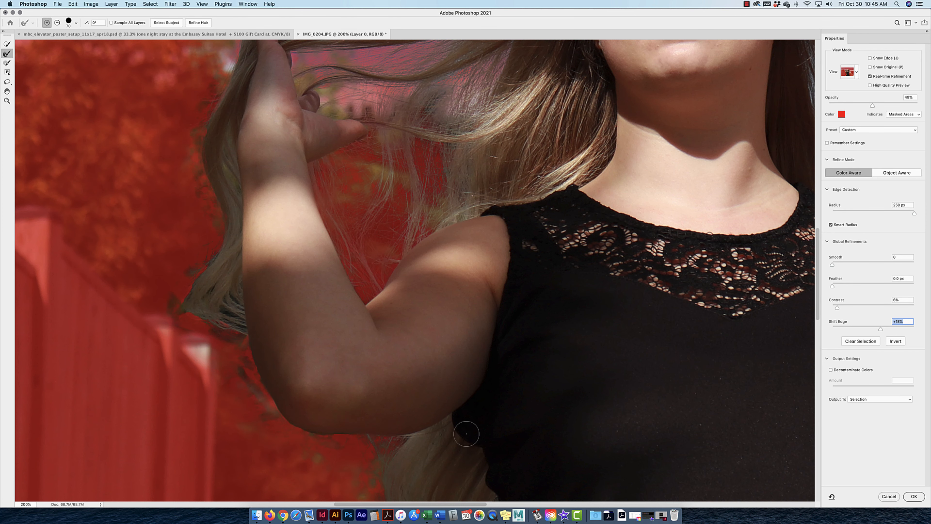
# - Refine the ends of the hair hanging below the shaded elbow and restore the hair area next to the dress
pyautogui.scroll(-5, 472, 440)
pyautogui.scroll(-5, 466, 445)
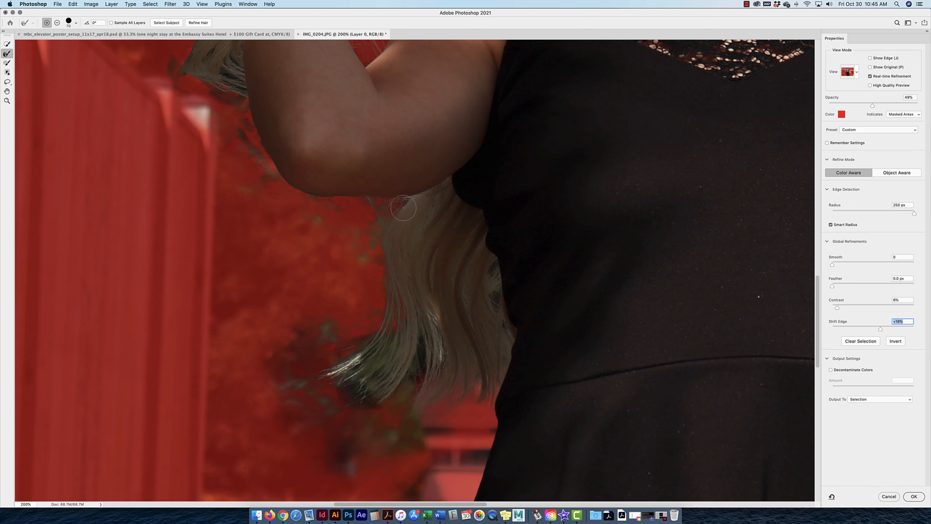
pyautogui.moveTo(381, 296)
pyautogui.mouseDown()
pyautogui.moveTo(342, 376)
pyautogui.moveTo(356, 400)
pyautogui.moveTo(406, 390)
pyautogui.moveTo(420, 333)
pyautogui.moveTo(420, 374)
pyautogui.moveTo(442, 392)
pyautogui.moveTo(489, 393)
pyautogui.mouseUp()
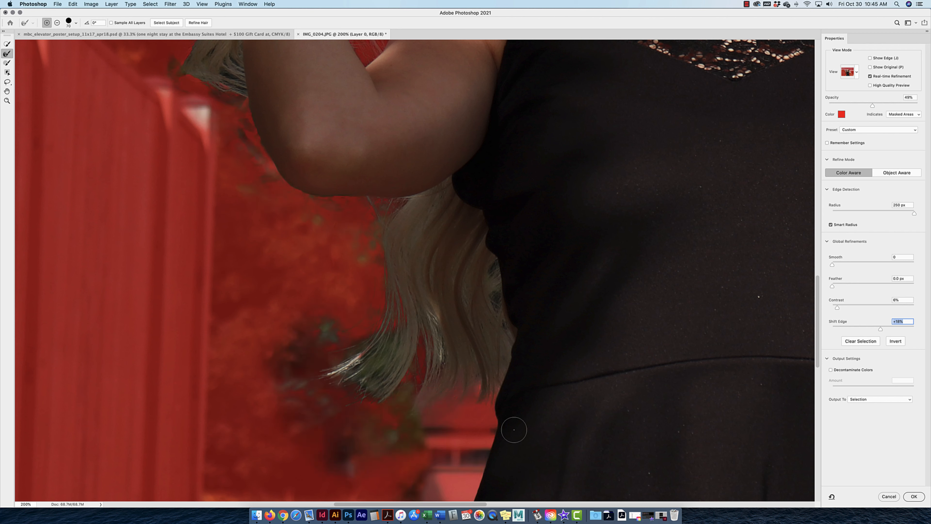
pyautogui.press('alt')
pyautogui.moveTo(449, 313)
pyautogui.mouseDown()
pyautogui.moveTo(479, 309)
pyautogui.moveTo(506, 335)
pyautogui.mouseUp()
# - Restore the dress's side edge below the sunlit arm and clean up the underside of that arm
pyautogui.hscroll(-5, 655, 291)
pyautogui.hscroll(10, 655, 291)
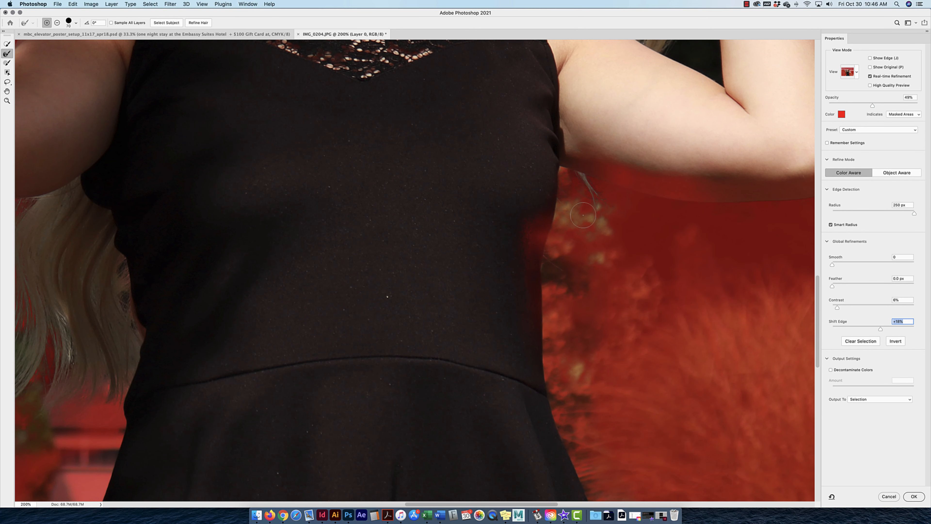
pyautogui.press('alt')
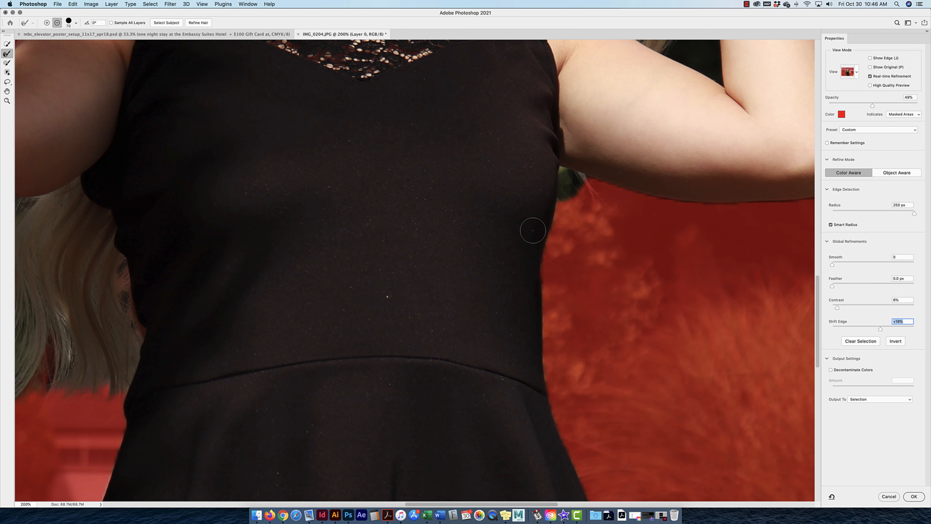
pyautogui.moveTo(530, 384); pyautogui.dragTo(529, 381)
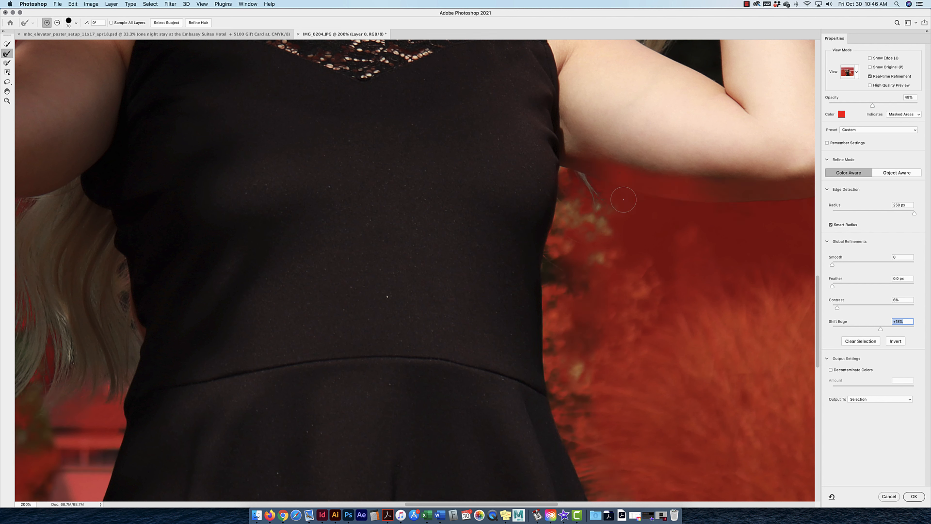
pyautogui.moveTo(752, 186)
pyautogui.mouseDown()
pyautogui.moveTo(699, 185)
pyautogui.moveTo(587, 158)
pyautogui.moveTo(676, 166)
pyautogui.mouseUp()
# - Refine the background gaps between the hair and the sunlit arm, and restore the masked patch on that hand
pyautogui.scroll(10, 675, 166)
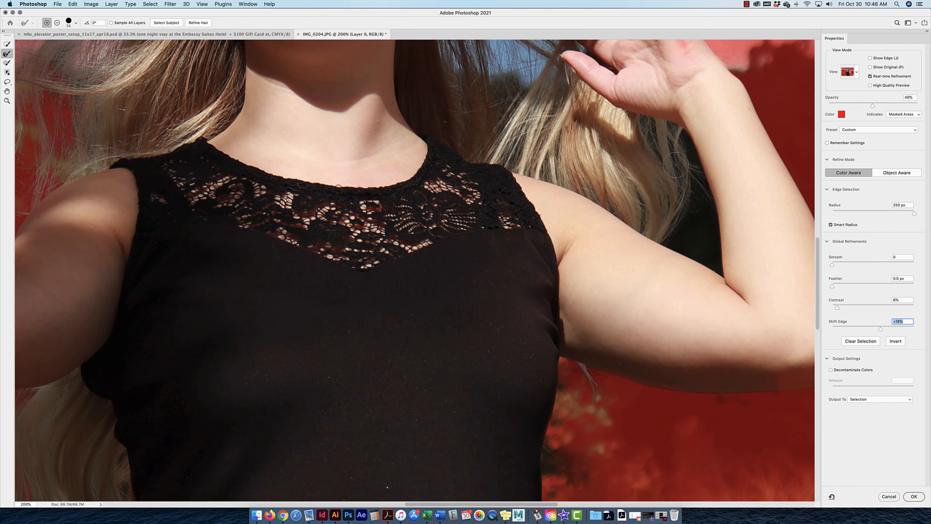
pyautogui.scroll(3, 676, 165)
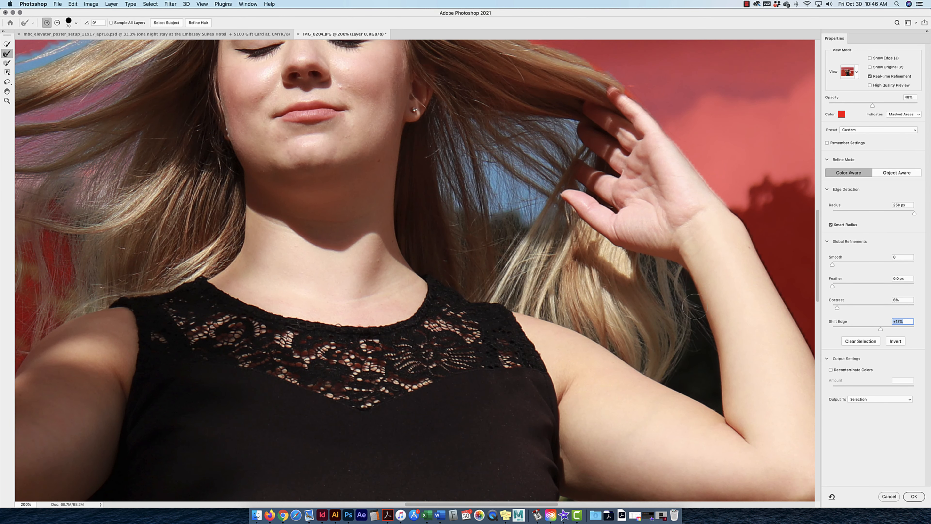
pyautogui.moveTo(706, 417)
pyautogui.mouseDown()
pyautogui.moveTo(690, 394)
pyautogui.moveTo(697, 345)
pyautogui.mouseUp()
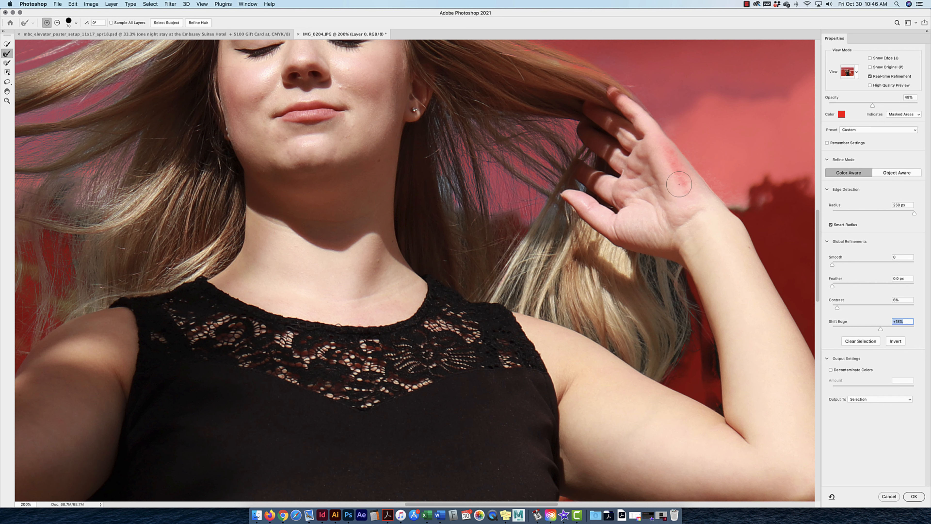
pyautogui.moveTo(685, 192); pyautogui.dragTo(660, 154)
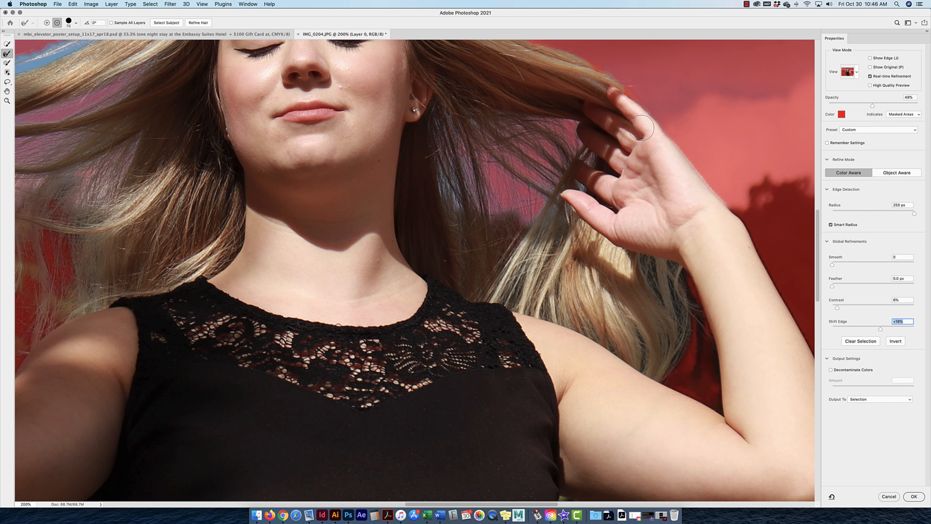
# - Restore the upper edge of the hair running from her head to the sunlit hand
pyautogui.scroll(5, 553, 230)
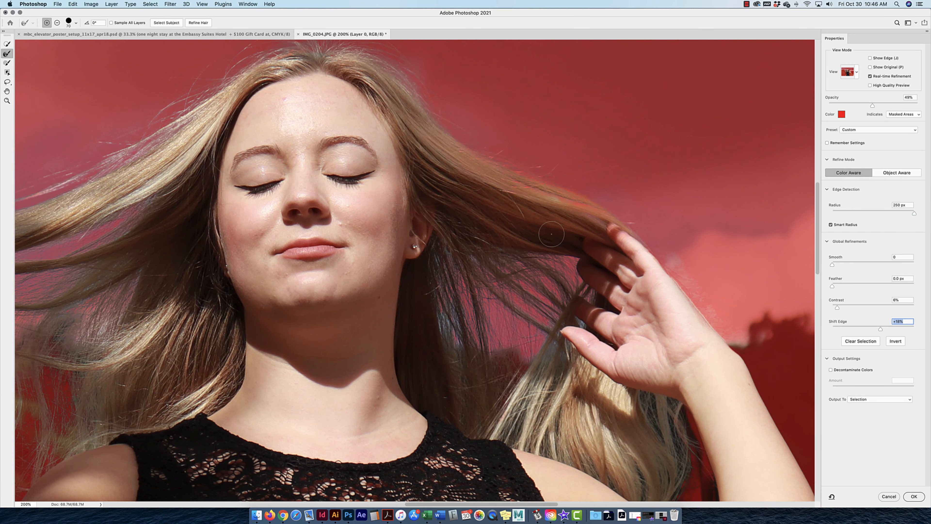
pyautogui.moveTo(578, 210)
pyautogui.mouseDown()
pyautogui.moveTo(600, 231)
pyautogui.moveTo(572, 216)
pyautogui.mouseUp()
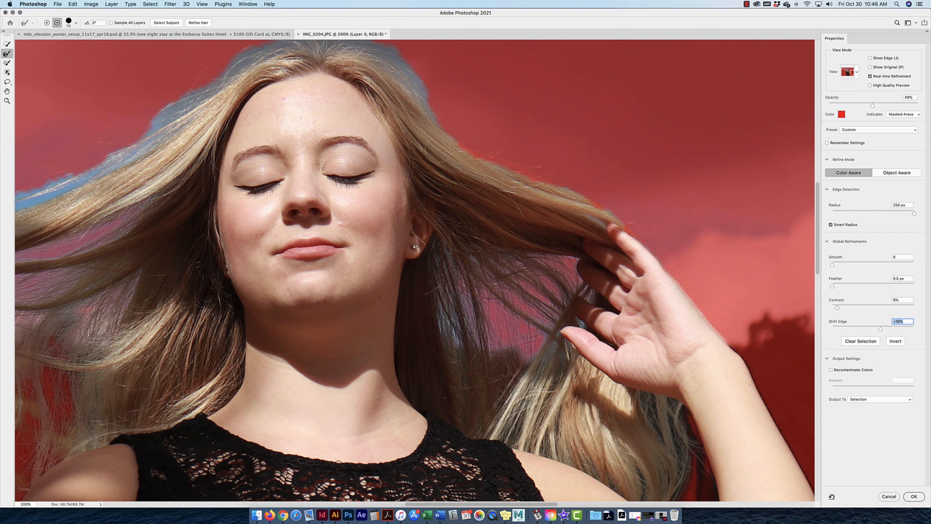
pyautogui.scroll(4, 400, 115)
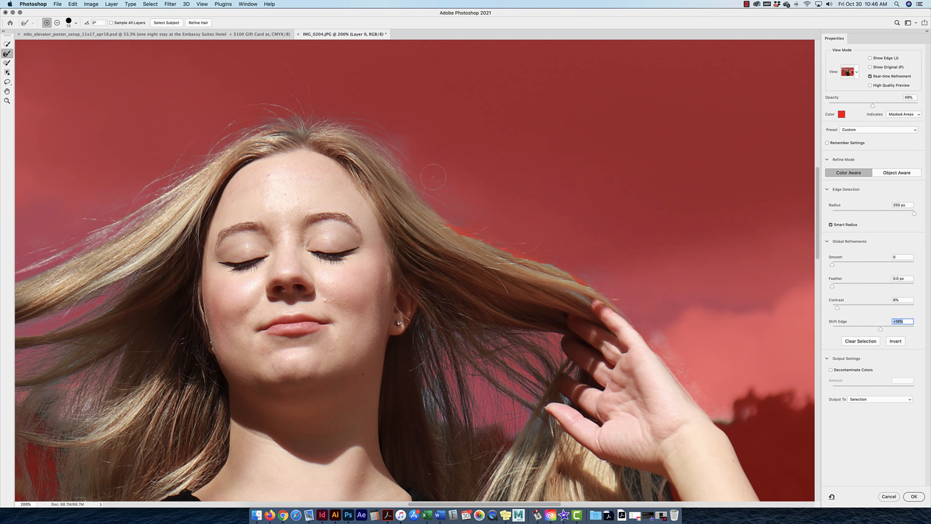
pyautogui.press('alt')
pyautogui.click(464, 246)
# - Try the edge contrast at 79%, settle it at 8%, and review the selection across the whole figure
pyautogui.moveTo(837, 307); pyautogui.dragTo(897, 308)
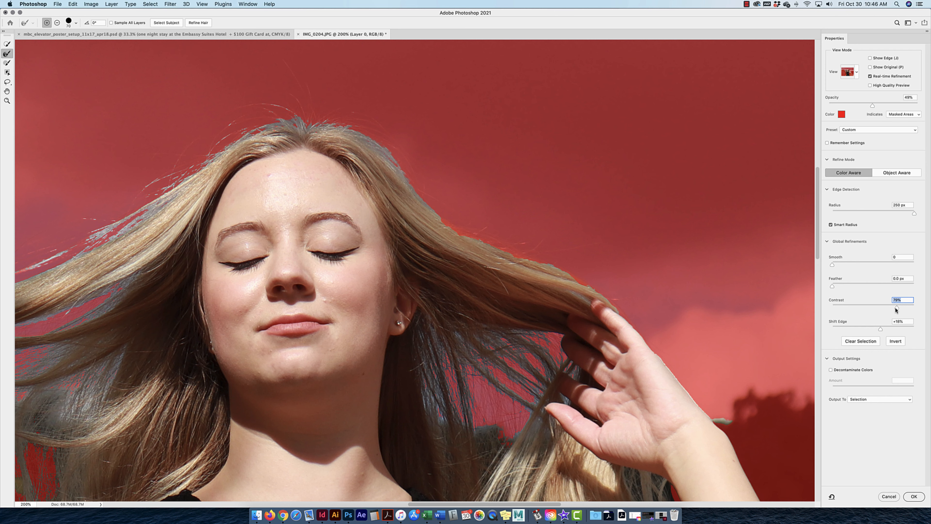
pyautogui.moveTo(882, 306); pyautogui.dragTo(838, 306)
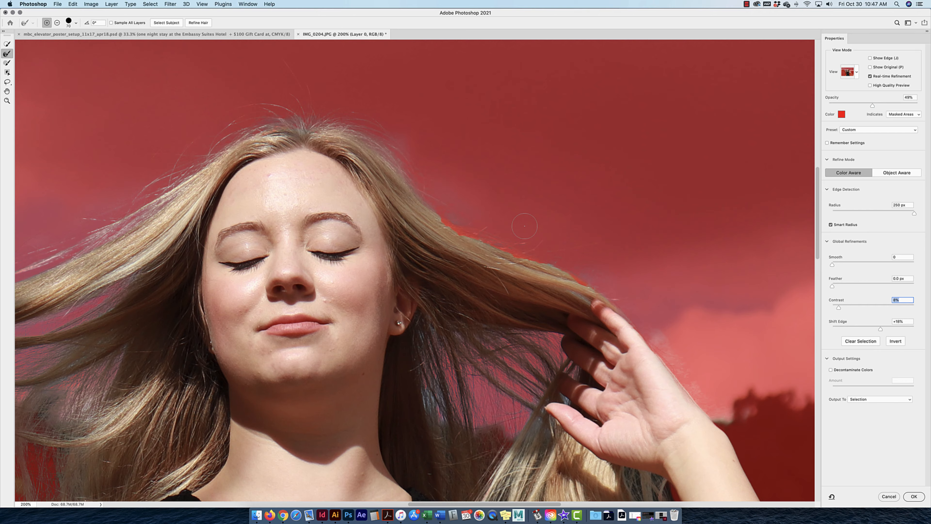
pyautogui.scroll(-4, 525, 226)
pyautogui.scroll(-10, 485, 169)
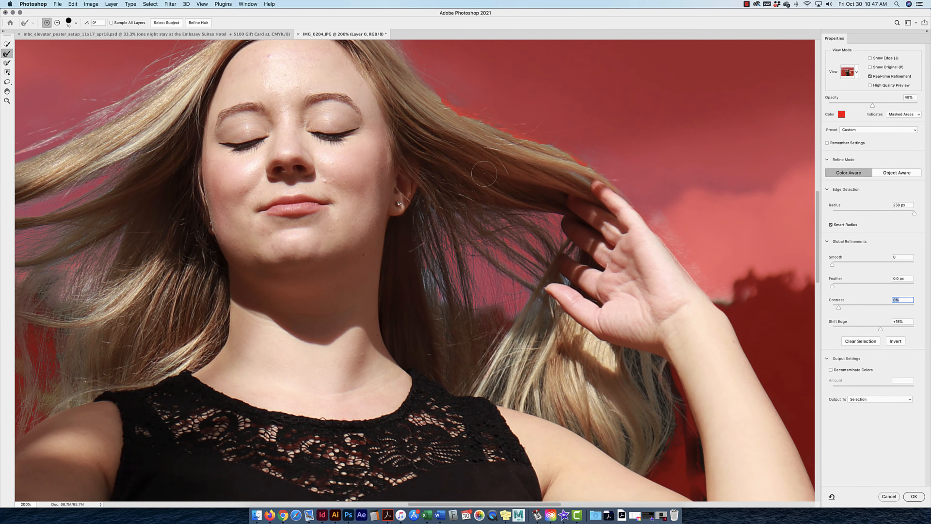
pyautogui.press('super+minus')
pyautogui.press('super+minus')
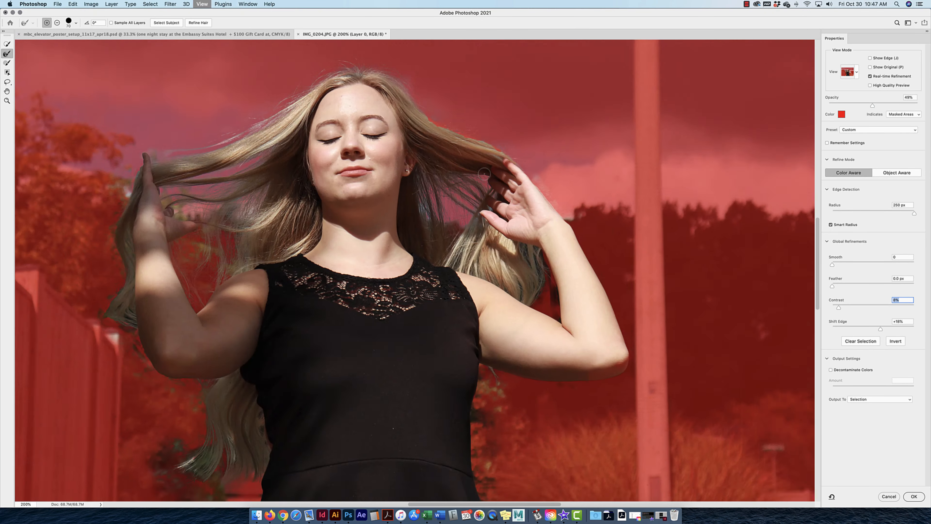
pyautogui.scroll(-4, 505, 334)
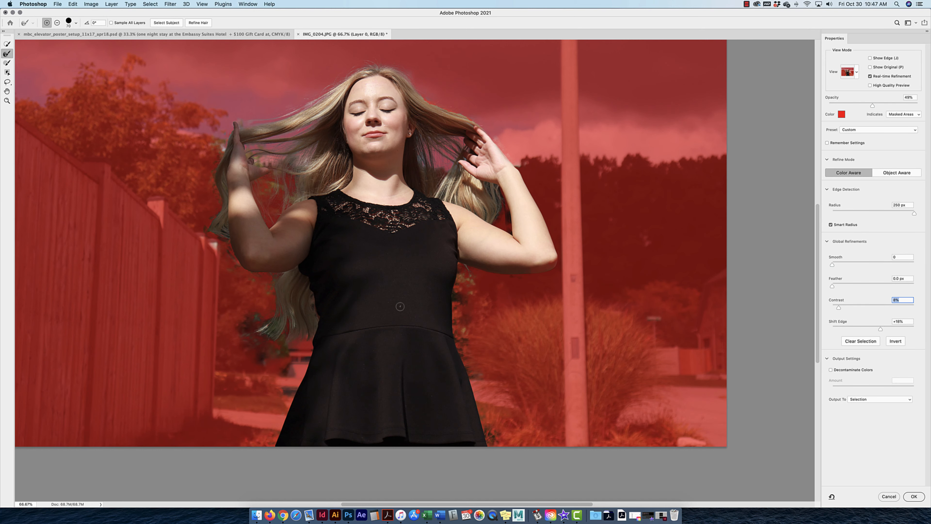
# - Try Decontaminate Colors at 100% to compare its effect around the hair and arms, and turn it back off
pyautogui.click(831, 370)
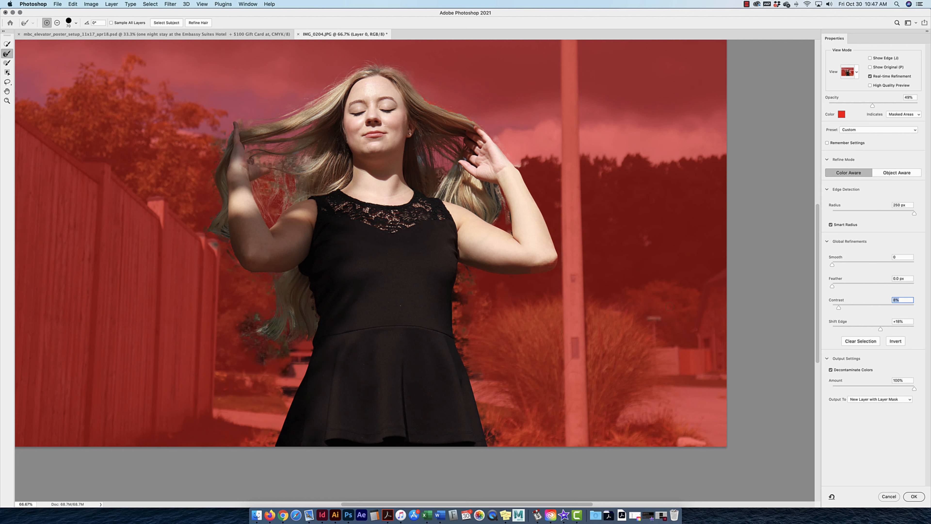
pyautogui.scroll(4, 400, 305)
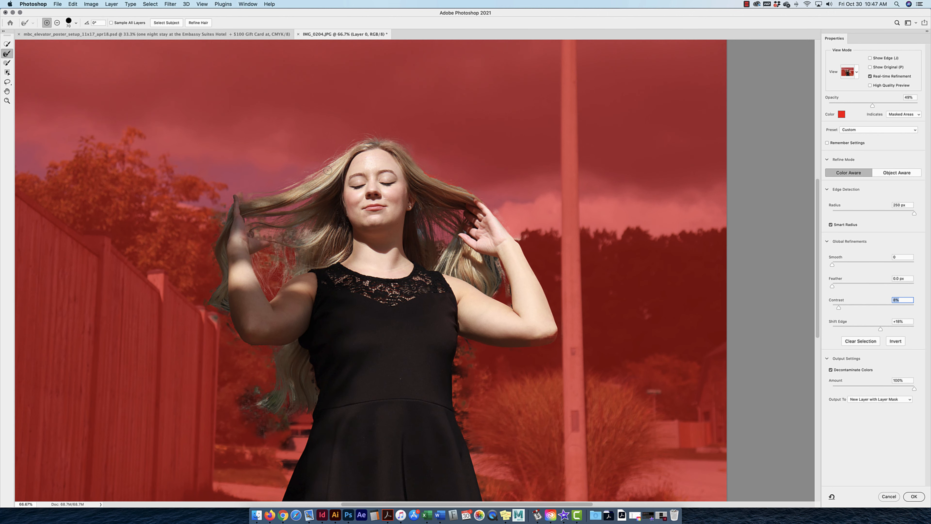
pyautogui.press('super+equal')
pyautogui.press('super+equal')
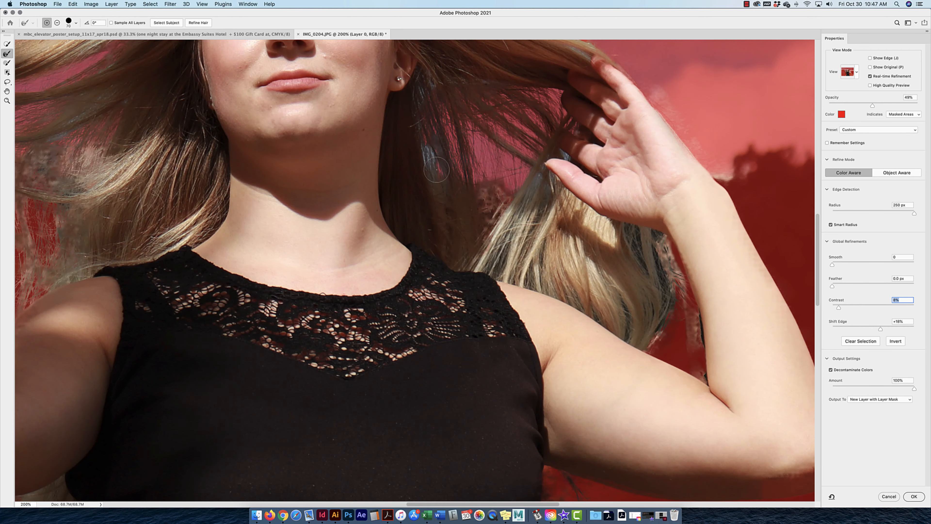
pyautogui.scroll(-3, 425, 167)
pyautogui.click(831, 370)
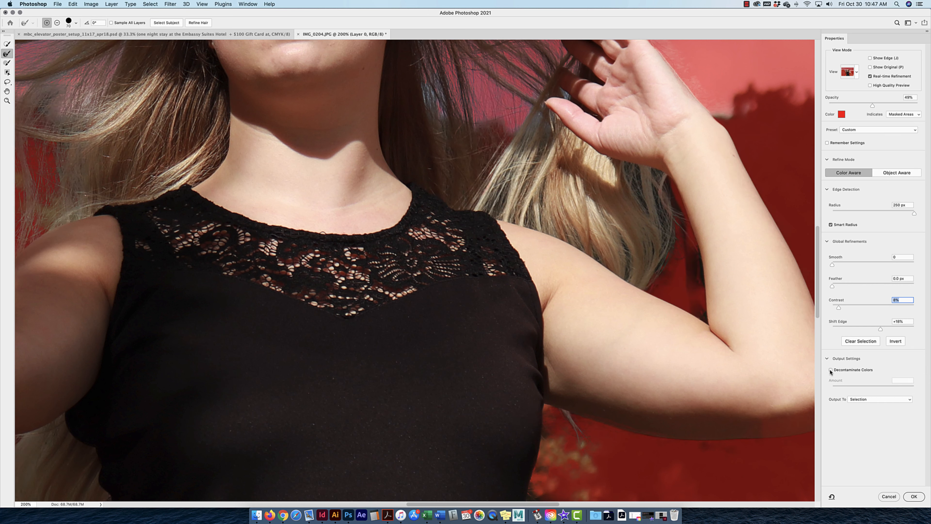
pyautogui.click(831, 370)
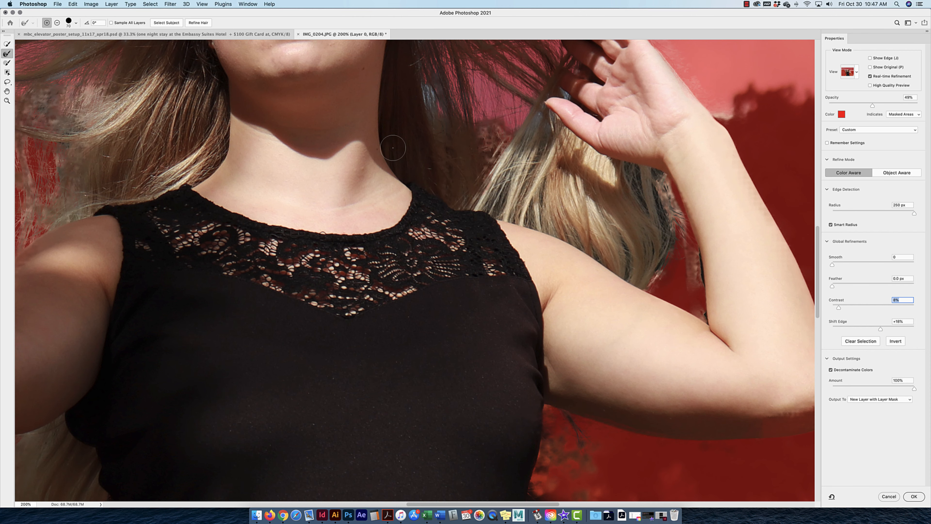
pyautogui.scroll(-3, 392, 147)
pyautogui.scroll(6, 392, 147)
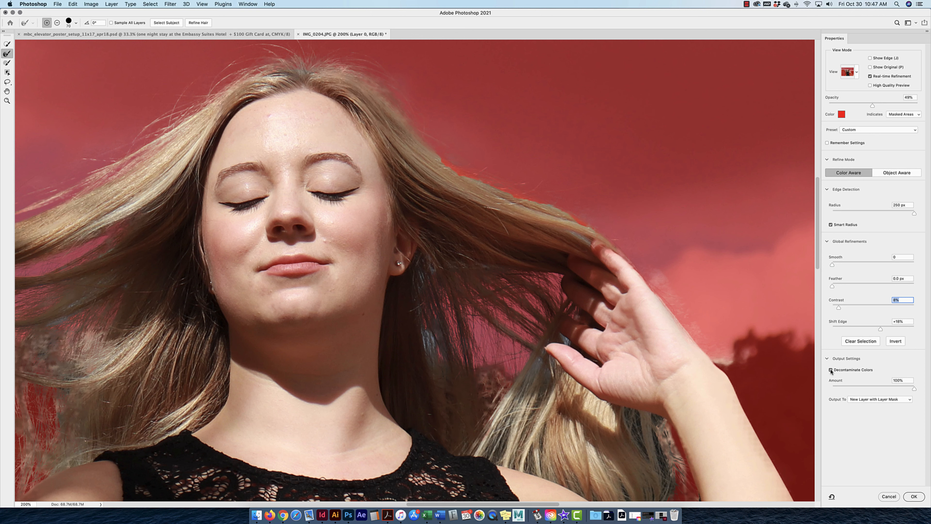
pyautogui.click(831, 369)
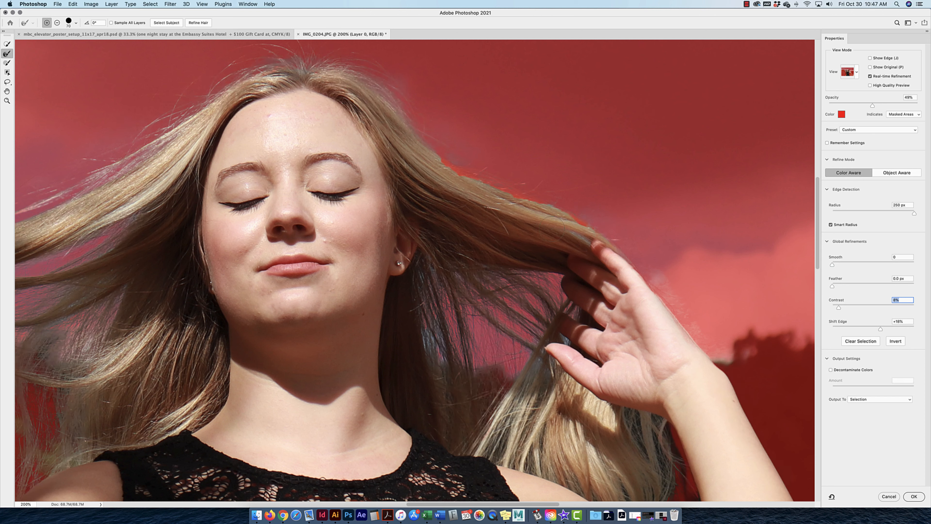
pyautogui.click(831, 369)
pyautogui.click(831, 370)
# - Output the refined selection as a New Layer with Layer Mask and apply Select and Mask
pyautogui.click(881, 398)
pyautogui.press('Down')
pyautogui.press('Down')
pyautogui.press('Down')
pyautogui.press('Down')
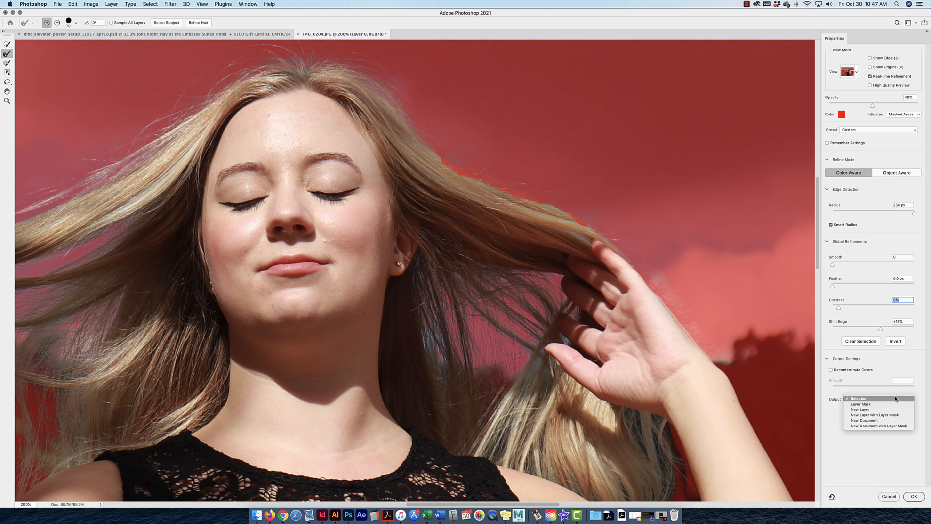
pyautogui.press('Down')
pyautogui.press('Down')
pyautogui.press('Down')
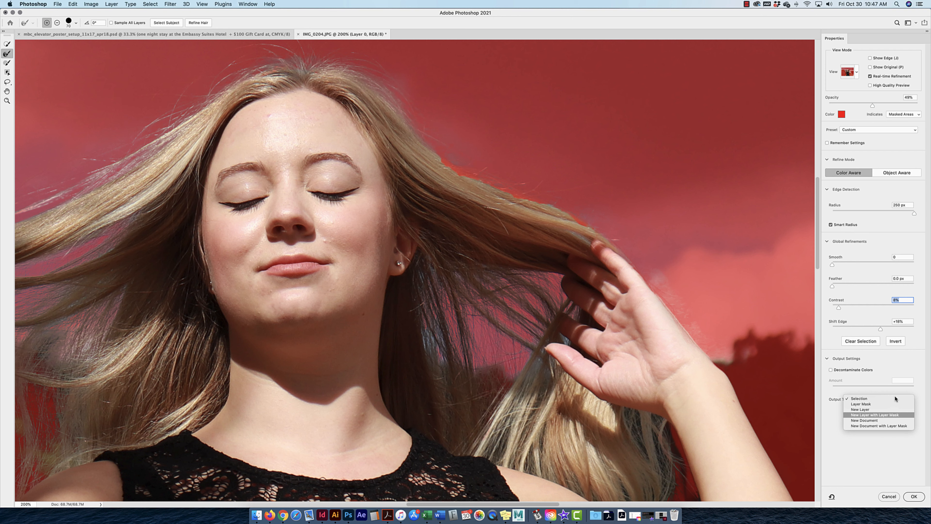
pyautogui.press('Up')
pyautogui.press('Up')
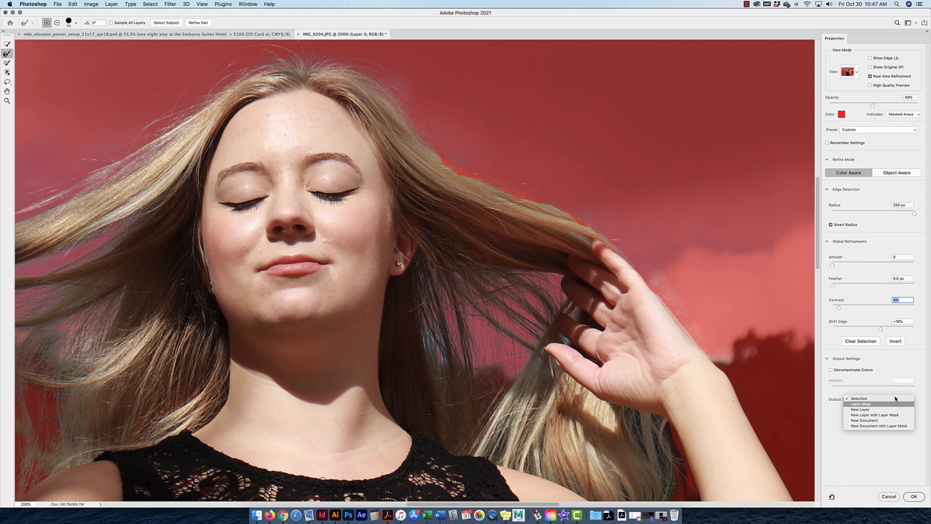
pyautogui.press('Down')
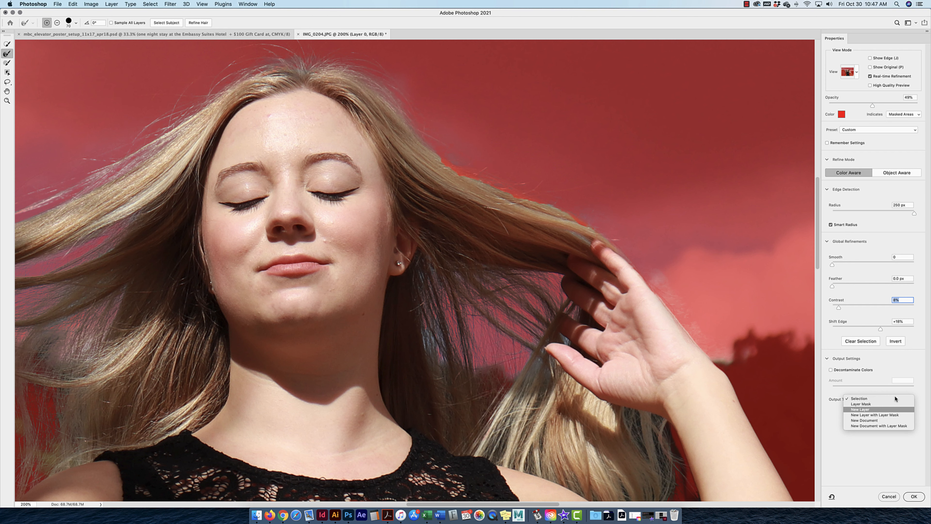
pyautogui.press('Down')
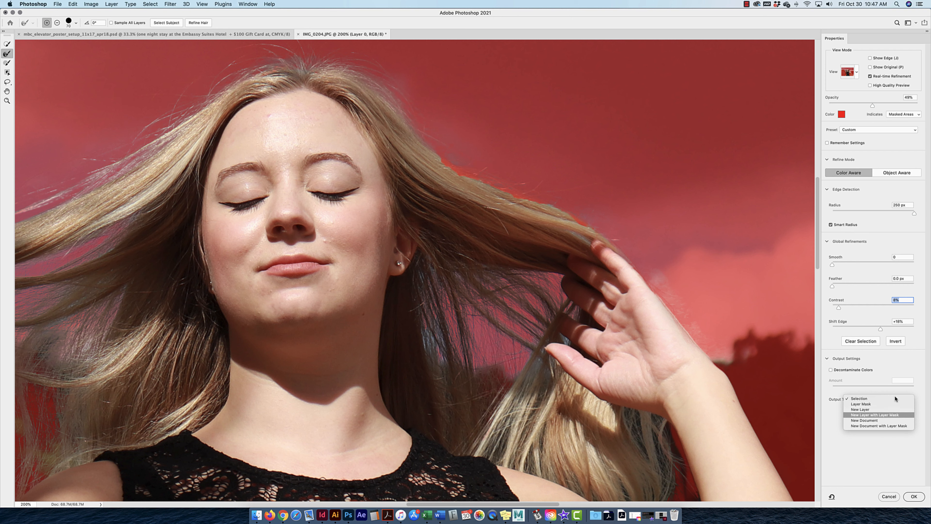
pyautogui.click(867, 416)
pyautogui.click(913, 497)
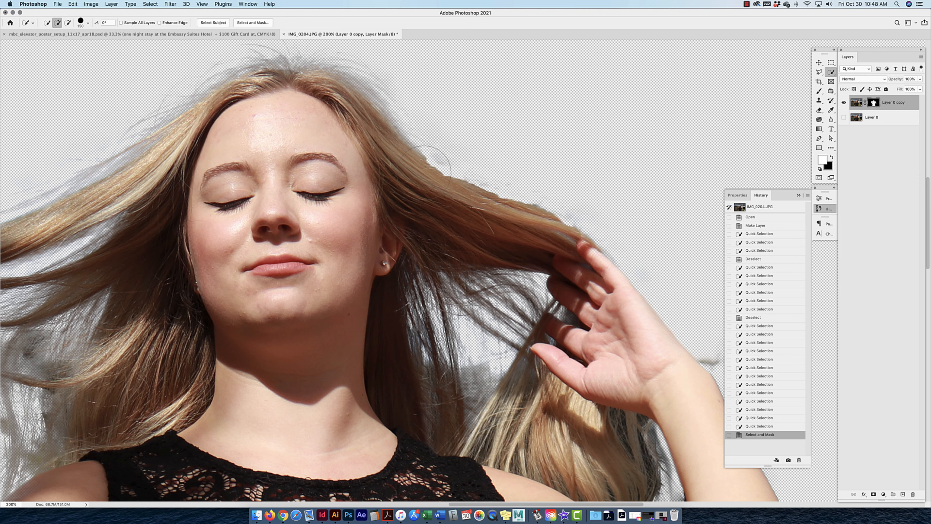
# - Add a black Solid Color fill layer and place it beneath both photo layers
pyautogui.press('super+minus')
pyautogui.press('super+minus')
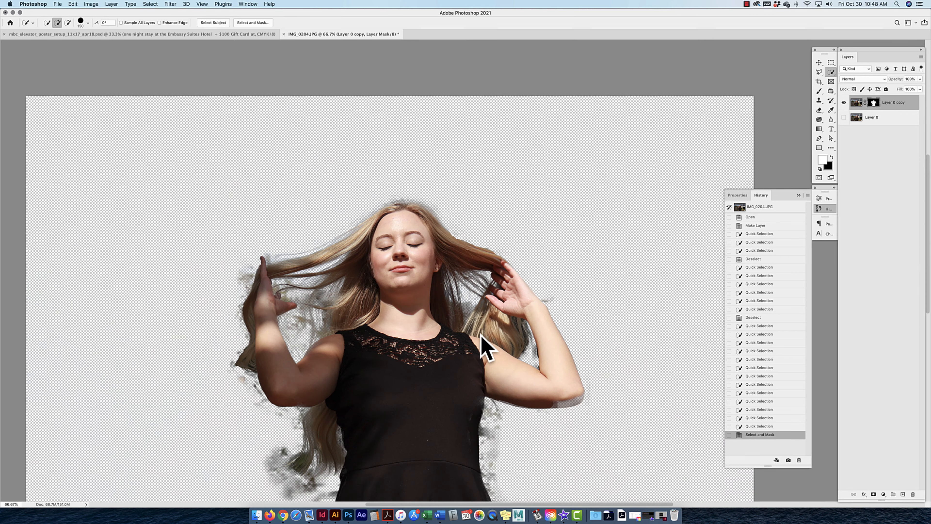
pyautogui.scroll(1, 484, 345)
pyautogui.hscroll(-1, 394, 304)
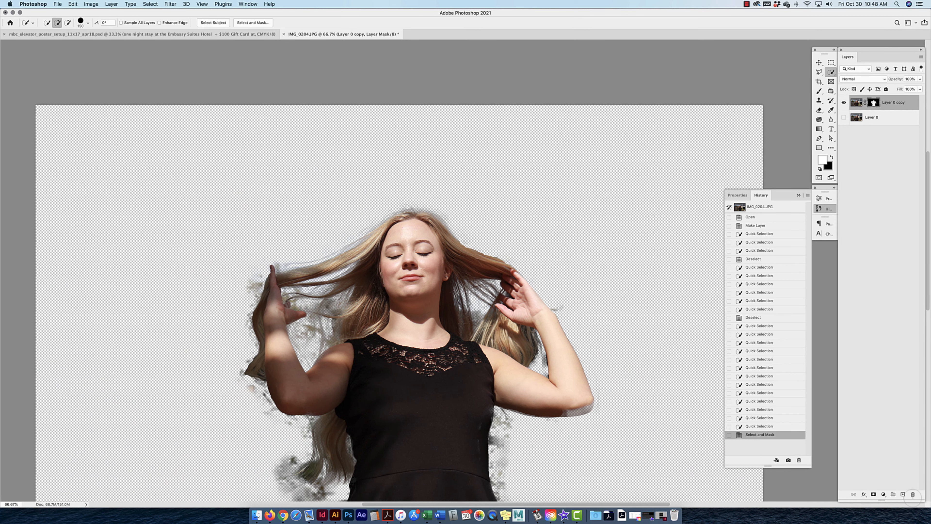
pyautogui.click(883, 495)
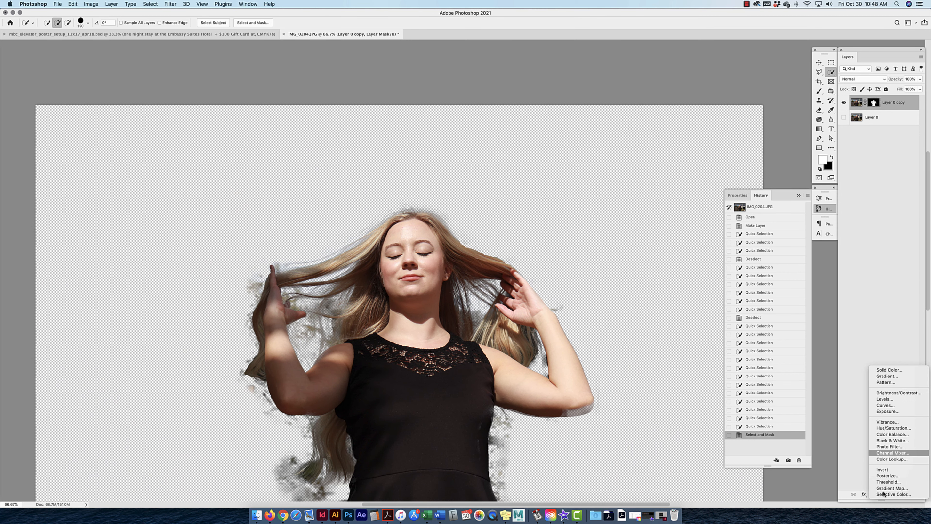
pyautogui.click(885, 371)
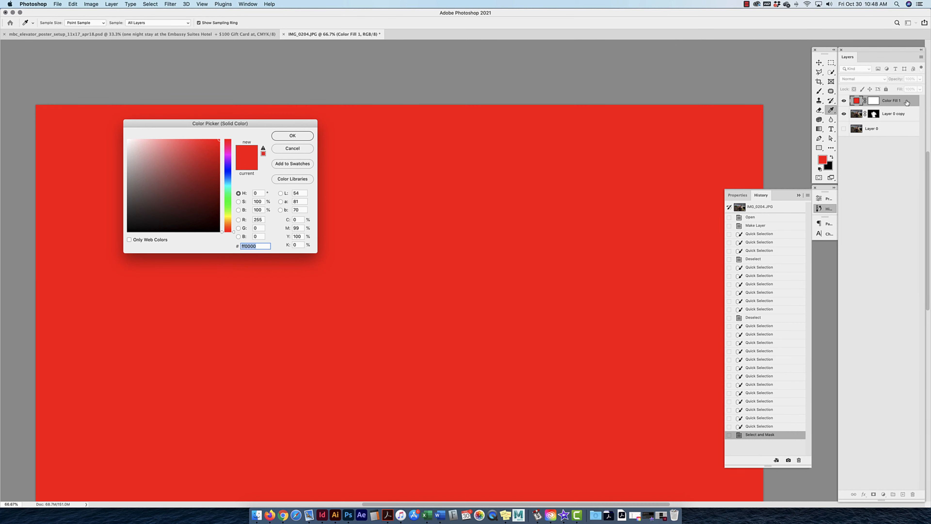
pyautogui.moveTo(174, 176); pyautogui.dragTo(227, 238)
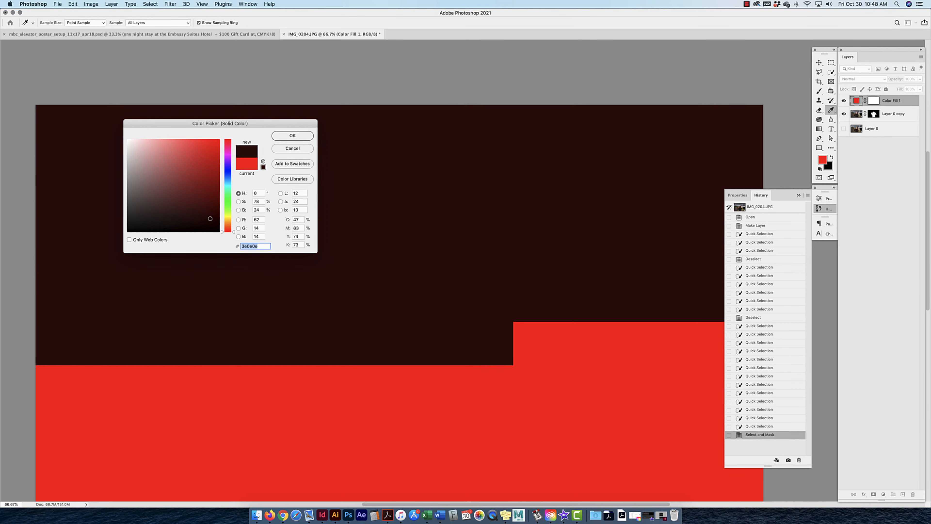
pyautogui.click(292, 135)
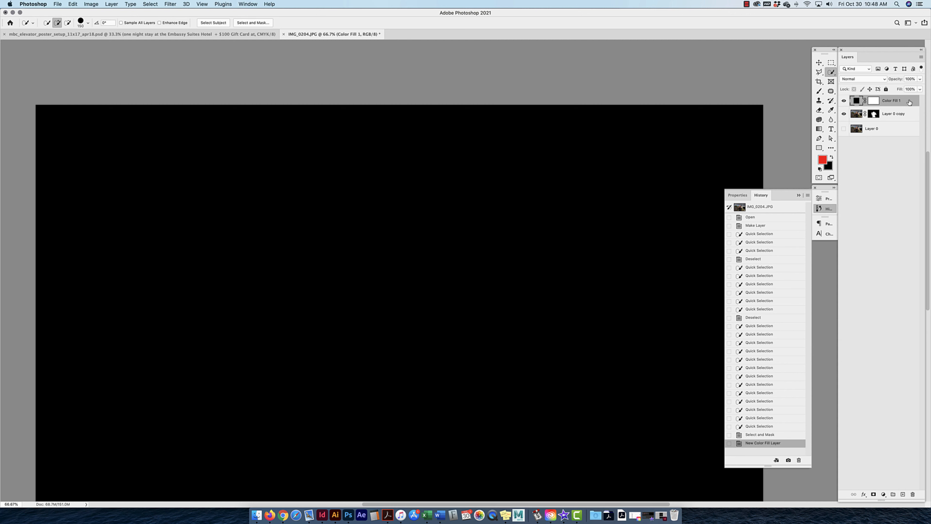
pyautogui.moveTo(910, 102); pyautogui.dragTo(896, 138)
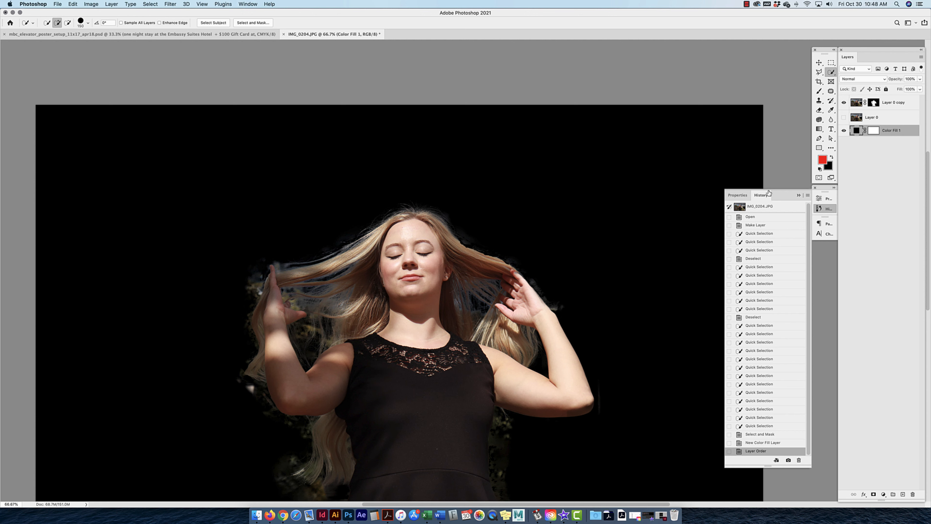
# - Change the color fill layer behind the woman to white (ffffff)
pyautogui.scroll(-5, 422, 337)
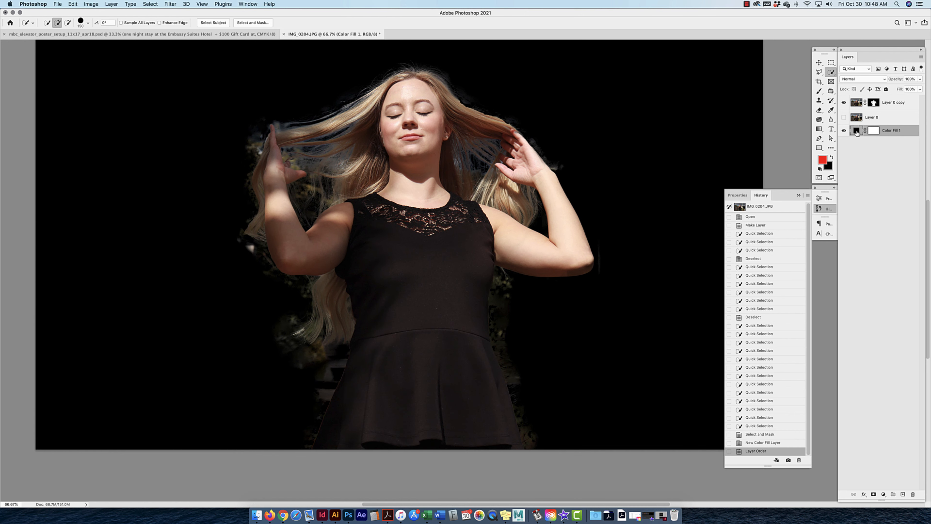
pyautogui.doubleClick(857, 131)
pyautogui.moveTo(184, 191); pyautogui.dragTo(108, 115)
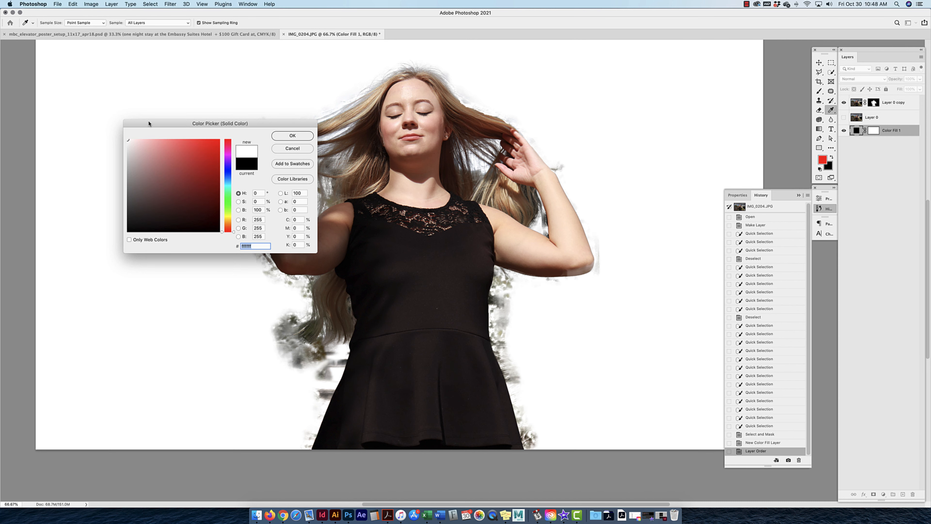
pyautogui.click(300, 136)
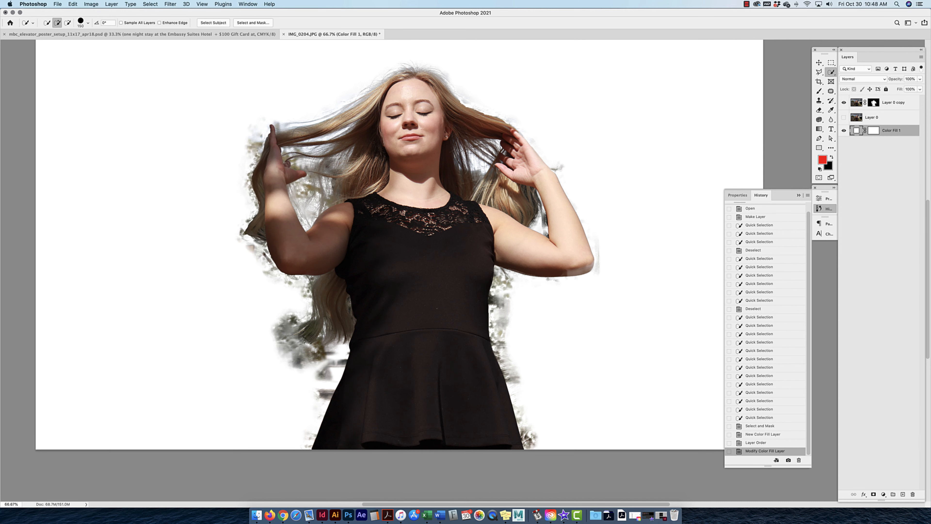
# - Target the cutout layer's mask with the Brush tool and enlarge the brush to 300 px
pyautogui.click(873, 102)
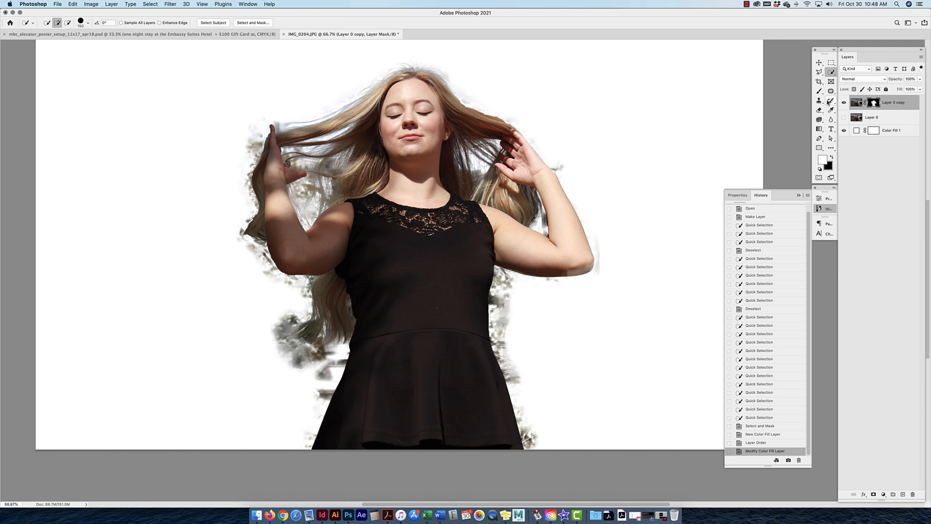
pyautogui.click(819, 91)
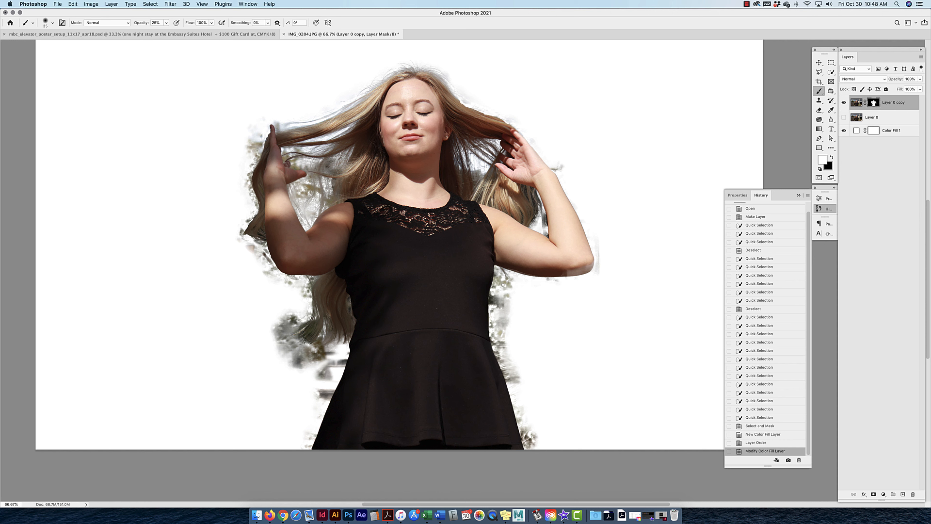
pyautogui.press(']')
pyautogui.press(']')
pyautogui.press(']')
pyautogui.press(']')
pyautogui.press(']')
pyautogui.press(']')
pyautogui.press(']')
# - Paint a red stroke diagonally across the dress on the cutout layer's image instead of its mask, and undo it
pyautogui.click(855, 104)
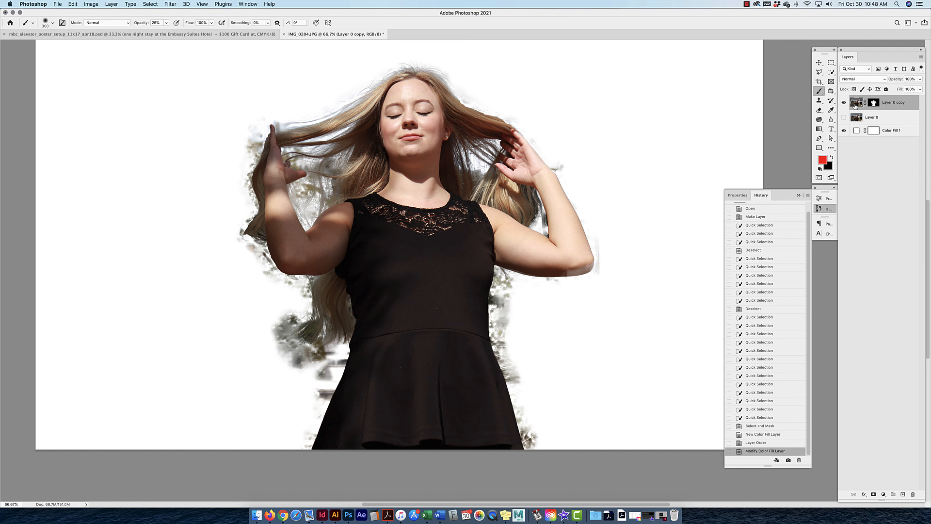
pyautogui.click(873, 103)
pyautogui.click(852, 105)
pyautogui.moveTo(492, 198); pyautogui.dragTo(367, 316)
pyautogui.moveTo(351, 354); pyautogui.dragTo(348, 367)
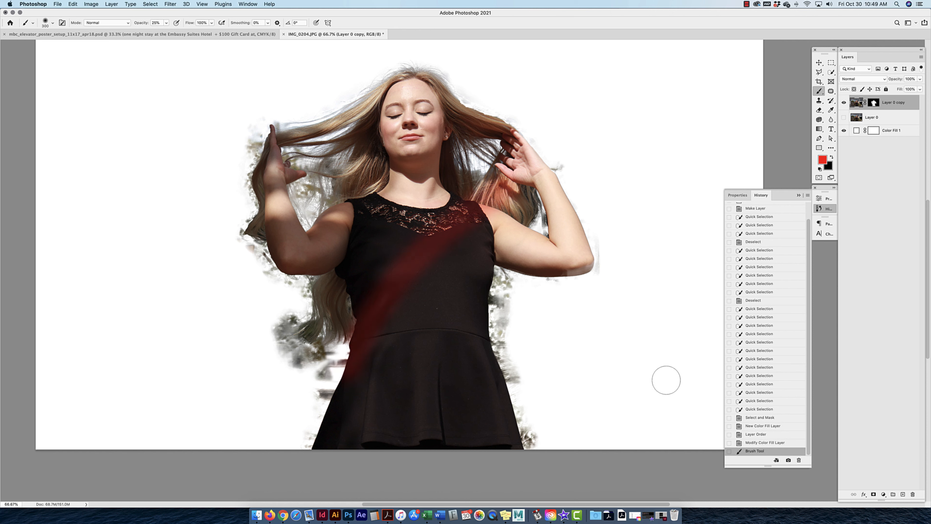
pyautogui.press('super+z')
# - Paint white on the layer mask beside the dress to reveal the background at 25% opacity, and undo it
pyautogui.click(872, 104)
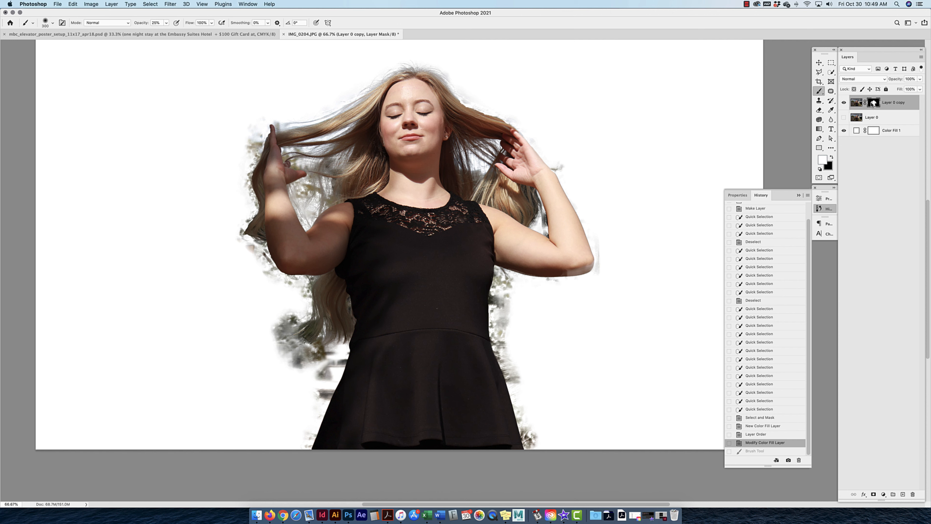
pyautogui.moveTo(506, 286)
pyautogui.mouseDown()
pyautogui.moveTo(504, 341)
pyautogui.moveTo(534, 410)
pyautogui.moveTo(521, 273)
pyautogui.moveTo(544, 380)
pyautogui.moveTo(570, 261)
pyautogui.moveTo(628, 358)
pyautogui.moveTo(697, 367)
pyautogui.moveTo(643, 327)
pyautogui.mouseUp()
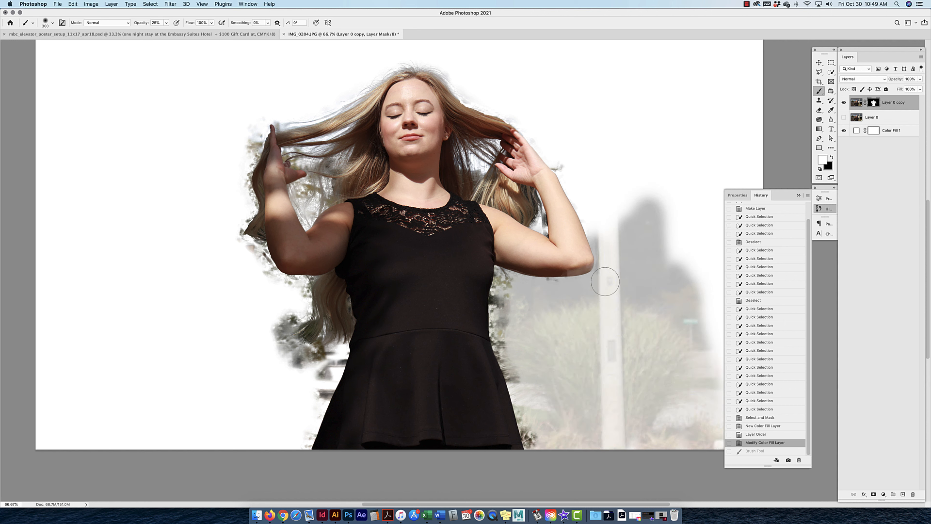
pyautogui.moveTo(605, 282); pyautogui.dragTo(605, 281)
pyautogui.press('super+z')
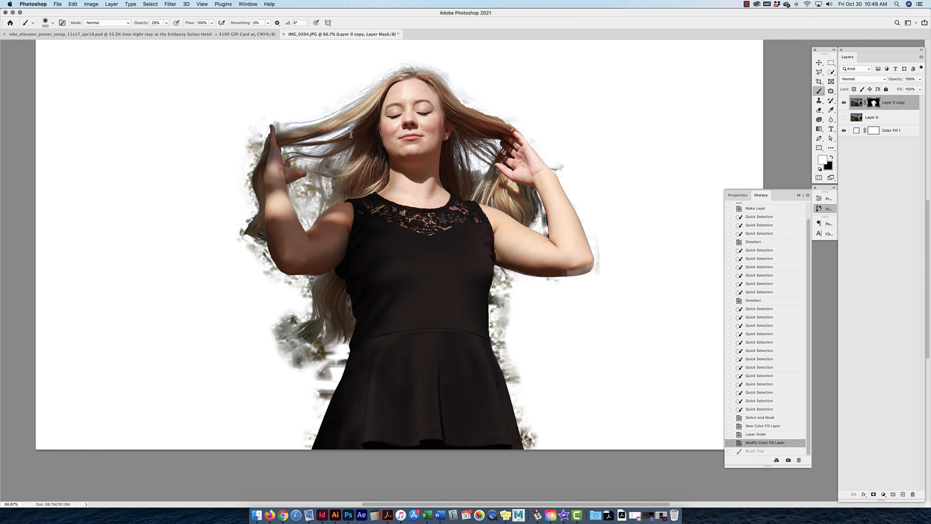
# - Set up a Hard Round brush at 100% opacity with black as the foreground color for painting on the cutout's mask
pyautogui.click(158, 23)
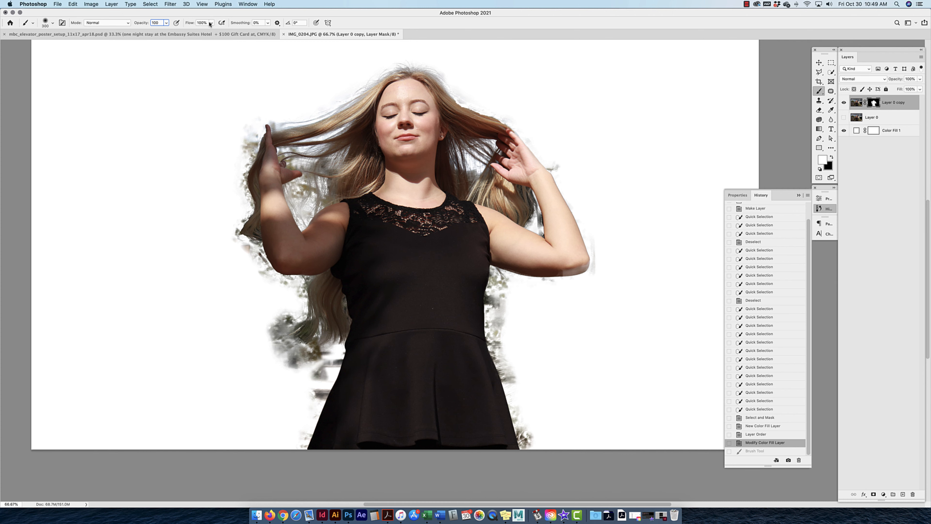
pyautogui.click(45, 25)
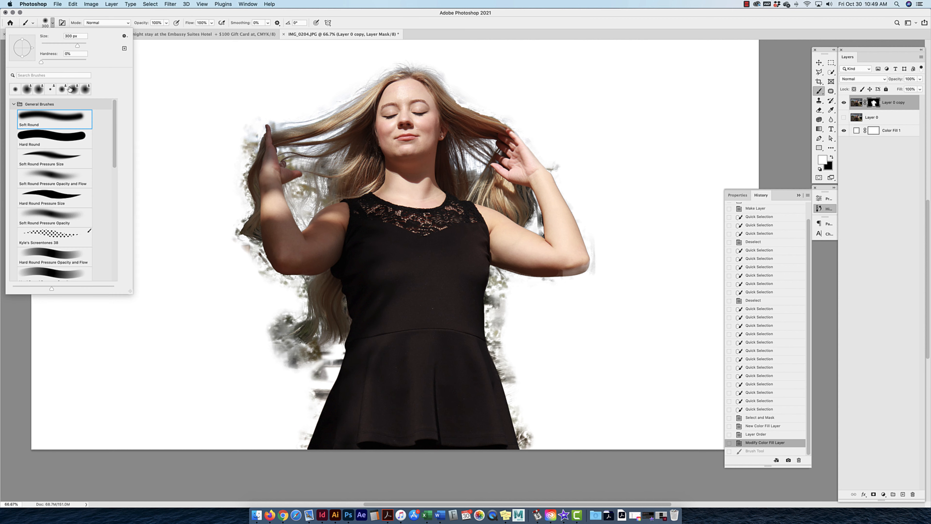
pyautogui.click(72, 137)
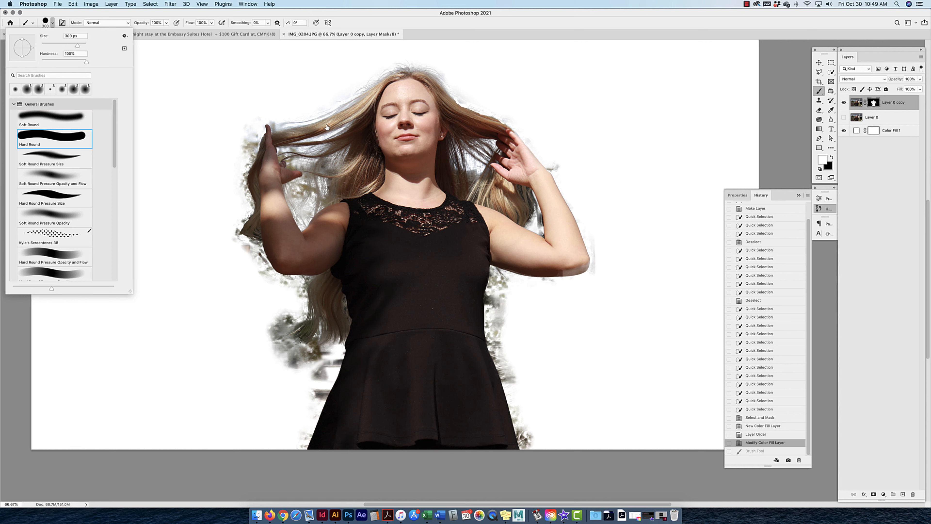
pyautogui.click(873, 103)
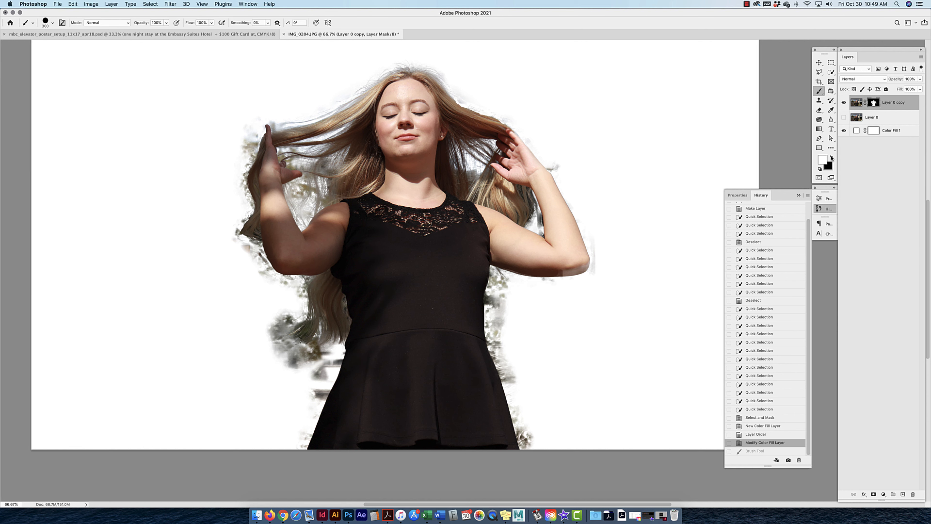
pyautogui.click(831, 158)
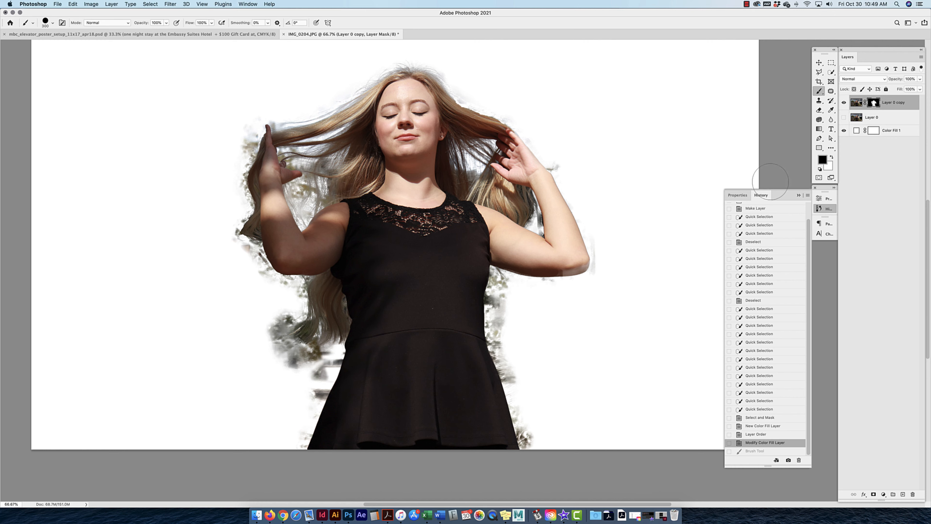
# - Paint black on the cutout's mask along the side of the dress below the arm to hide leftover background down to the waist
pyautogui.moveTo(512, 308); pyautogui.dragTo(544, 441)
pyautogui.press('super+equal')
pyautogui.press('super+equal')
pyautogui.press('super+equal')
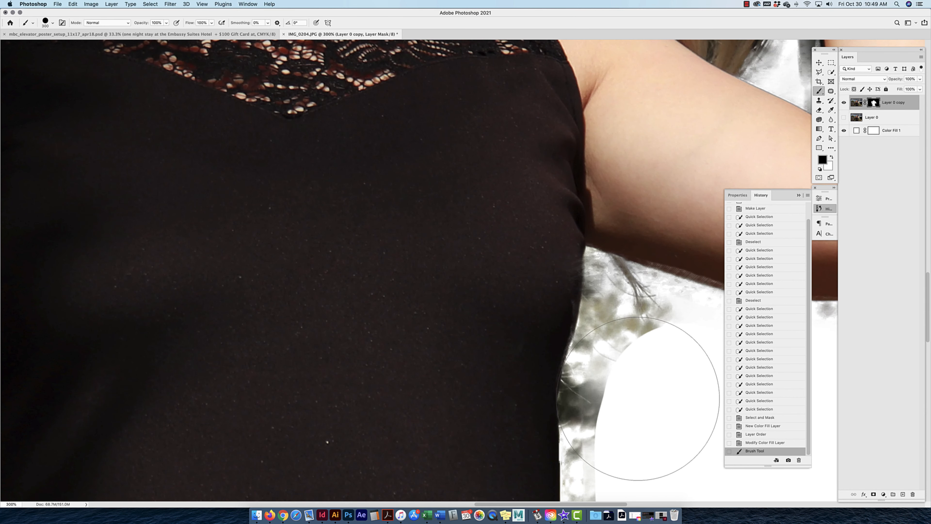
pyautogui.moveTo(655, 405)
pyautogui.mouseDown()
pyautogui.moveTo(638, 399)
pyautogui.moveTo(634, 416)
pyautogui.moveTo(657, 432)
pyautogui.mouseUp()
pyautogui.scroll(-5, 634, 349)
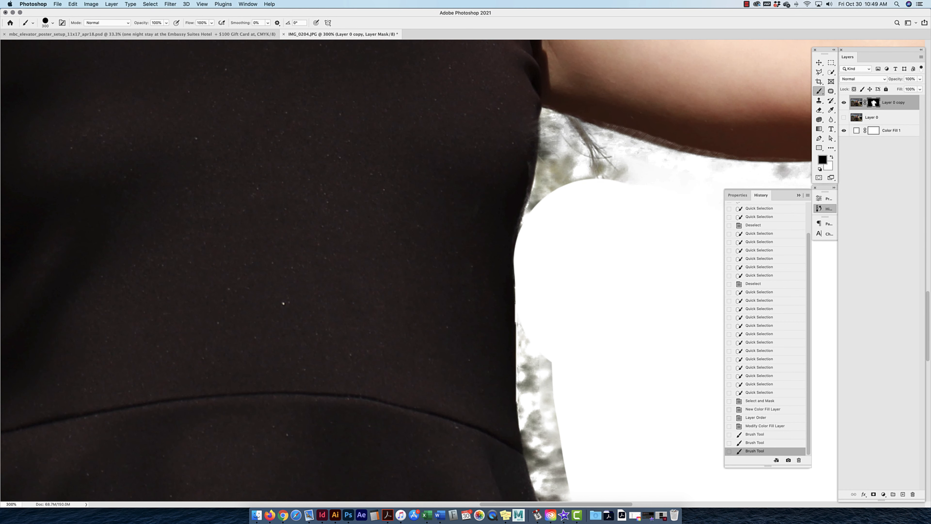
pyautogui.moveTo(594, 280)
pyautogui.mouseDown()
pyautogui.moveTo(601, 410)
pyautogui.moveTo(599, 395)
pyautogui.mouseUp()
pyautogui.click(599, 395)
pyautogui.click(597, 324)
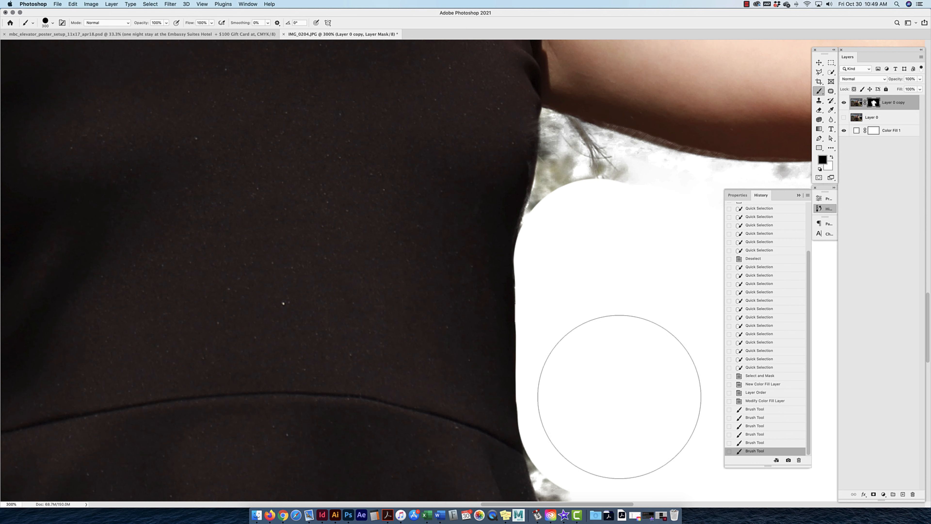
# - Paint black on the mask along the same side of the skirt down to the hem to hide the remaining background
pyautogui.scroll(-5, 609, 345)
pyautogui.moveTo(610, 291)
pyautogui.mouseDown()
pyautogui.moveTo(601, 305)
pyautogui.moveTo(607, 339)
pyautogui.moveTo(640, 432)
pyautogui.mouseUp()
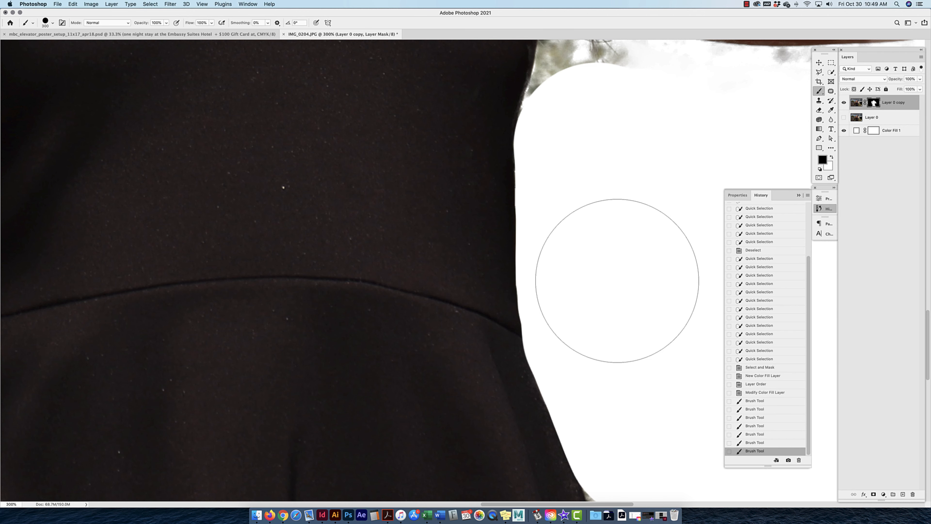
pyautogui.scroll(-6, 620, 275)
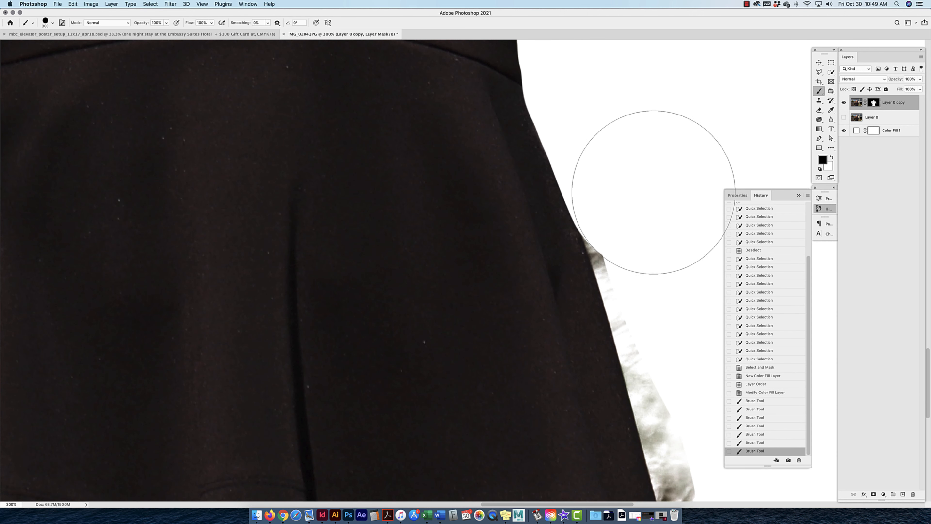
pyautogui.moveTo(653, 192)
pyautogui.mouseDown()
pyautogui.moveTo(673, 293)
pyautogui.moveTo(701, 350)
pyautogui.moveTo(687, 404)
pyautogui.mouseUp()
pyautogui.scroll(-4, 687, 403)
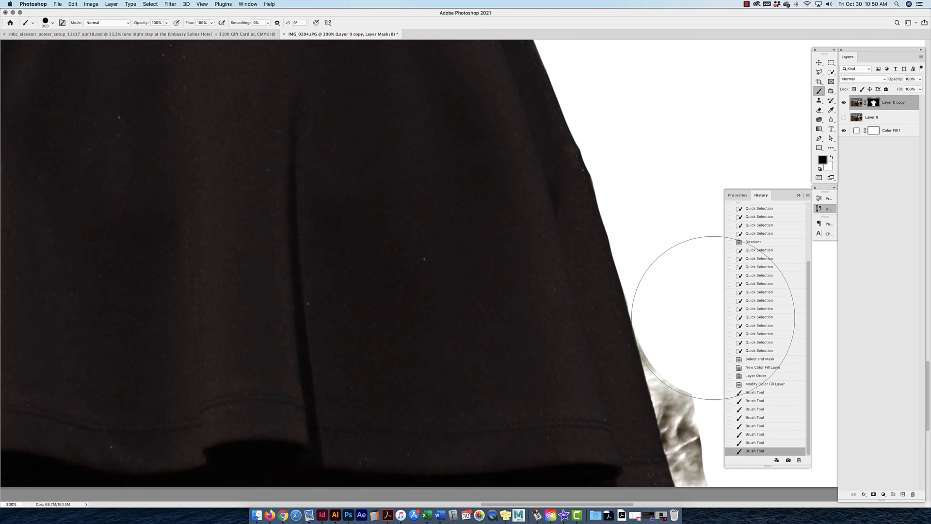
pyautogui.moveTo(713, 317)
pyautogui.mouseDown()
pyautogui.moveTo(737, 431)
pyautogui.moveTo(732, 395)
pyautogui.moveTo(686, 332)
pyautogui.mouseUp()
# - Paint black on the mask beneath the raised arm and around its elbow to hide the background fringe
pyautogui.press('super+1')
pyautogui.press('Tab')
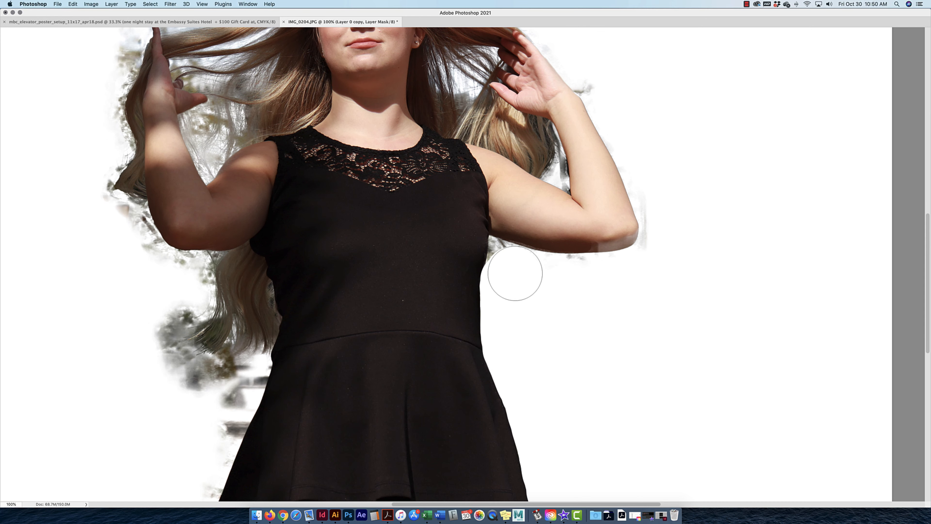
pyautogui.moveTo(515, 273)
pyautogui.mouseDown()
pyautogui.moveTo(613, 280)
pyautogui.moveTo(649, 270)
pyautogui.moveTo(661, 255)
pyautogui.moveTo(664, 206)
pyautogui.moveTo(634, 137)
pyautogui.moveTo(644, 184)
pyautogui.moveTo(613, 267)
pyautogui.moveTo(636, 247)
pyautogui.mouseUp()
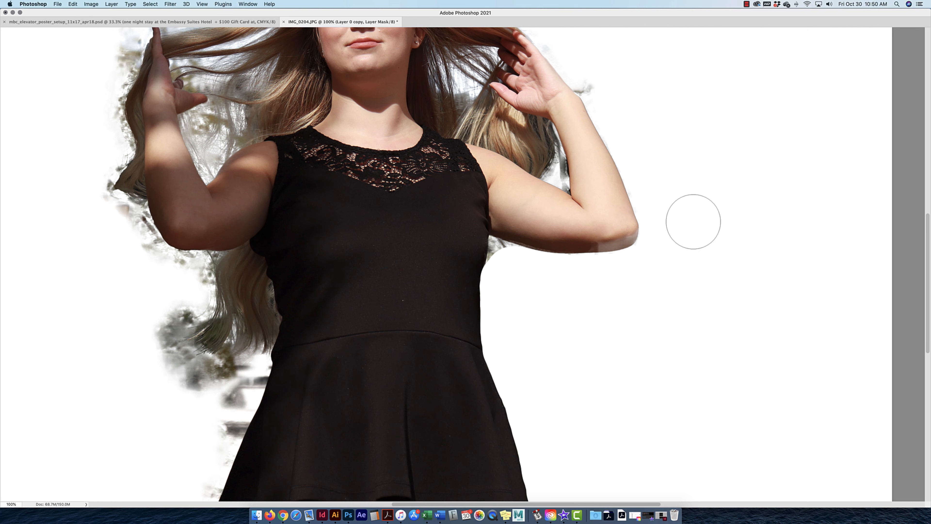
pyautogui.scroll(-3, 659, 264)
pyautogui.scroll(4, 661, 264)
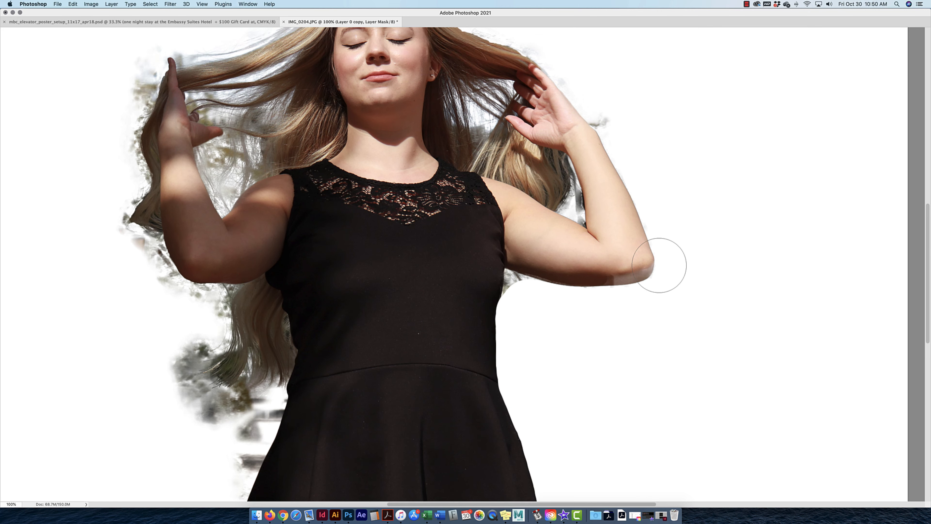
pyautogui.press('super+minus')
pyautogui.press('super+minus')
pyautogui.press('Tab')
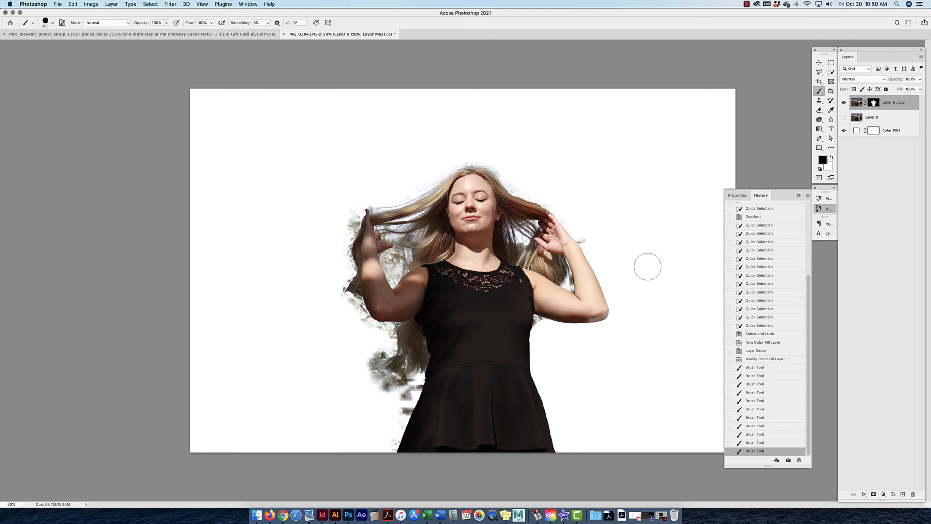
# - Paint white on the mask with a 100 px brush to restore the faded elbow and the shaded underside of the arm
pyautogui.click(832, 158)
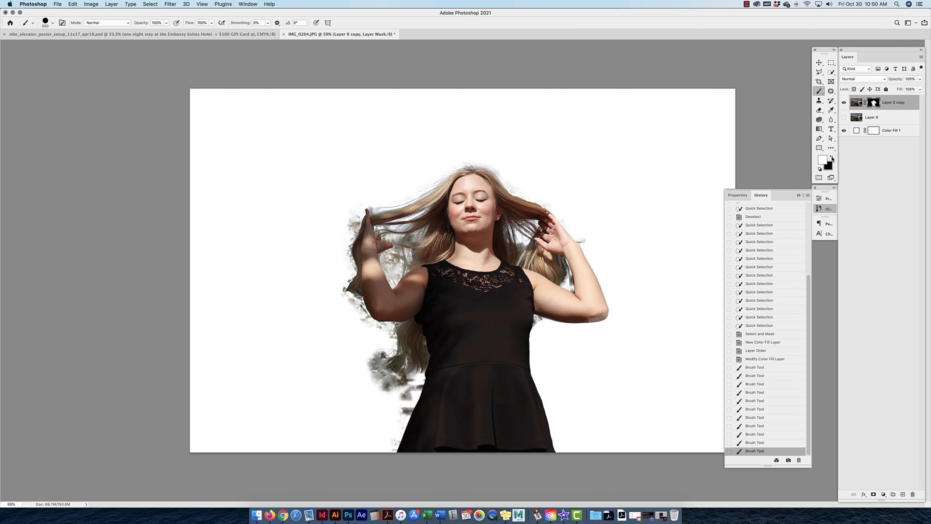
pyautogui.press('super+1')
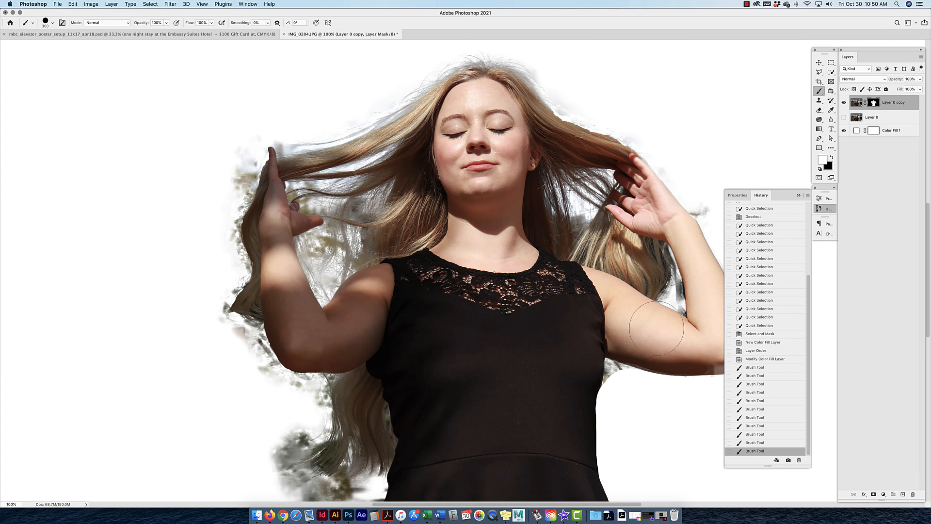
pyautogui.hscroll(10, 580, 312)
pyautogui.scroll(-5, 580, 312)
pyautogui.press('super+equal')
pyautogui.press('super+equal')
pyautogui.press('super+equal')
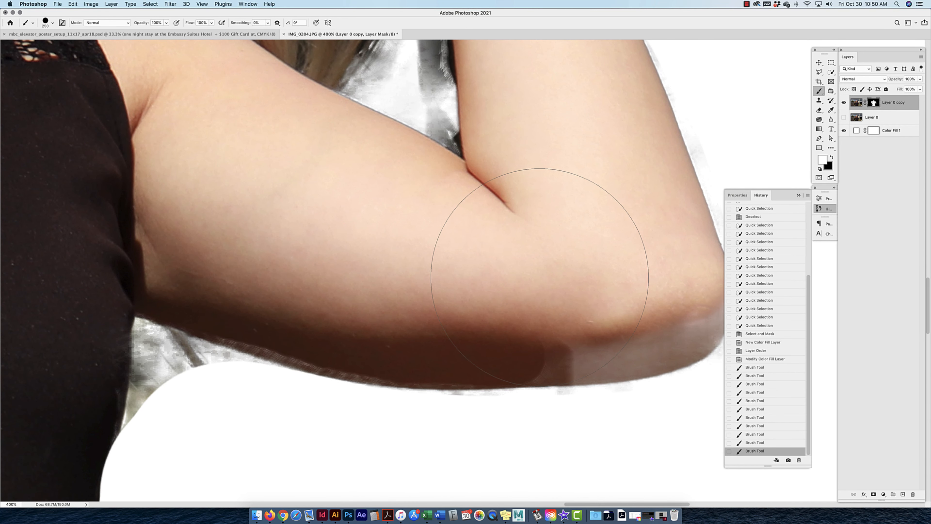
pyautogui.press('[')
pyautogui.press('[')
pyautogui.press('[')
pyautogui.press('[')
pyautogui.press('[')
pyautogui.press('[')
pyautogui.press('[')
pyautogui.press('[')
pyautogui.press('[')
pyautogui.press('[')
pyautogui.press('[')
pyautogui.press('[')
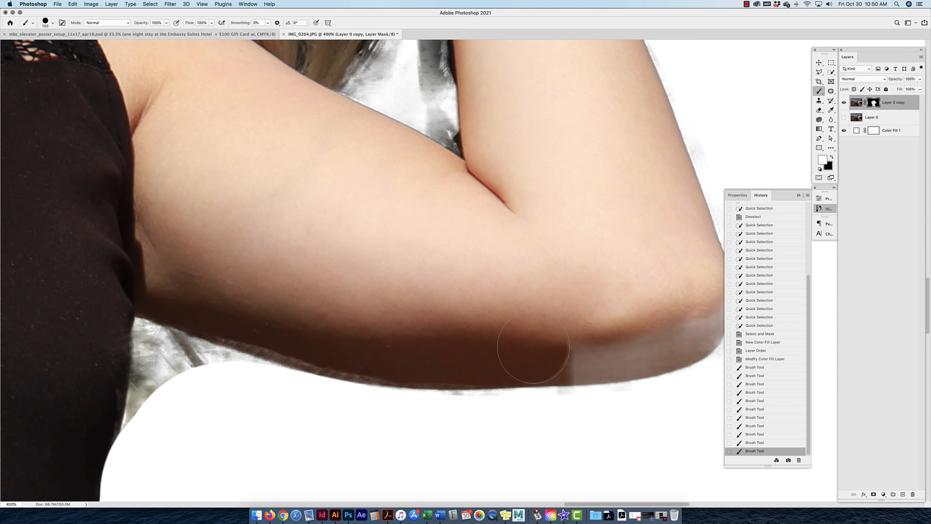
pyautogui.moveTo(534, 347)
pyautogui.mouseDown()
pyautogui.moveTo(593, 357)
pyautogui.moveTo(696, 319)
pyautogui.mouseUp()
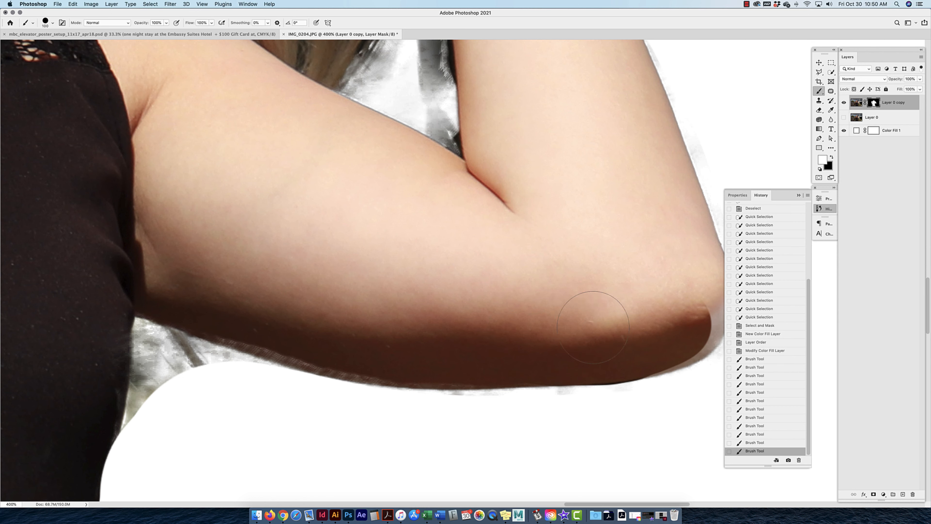
pyautogui.hscroll(5, 619, 317)
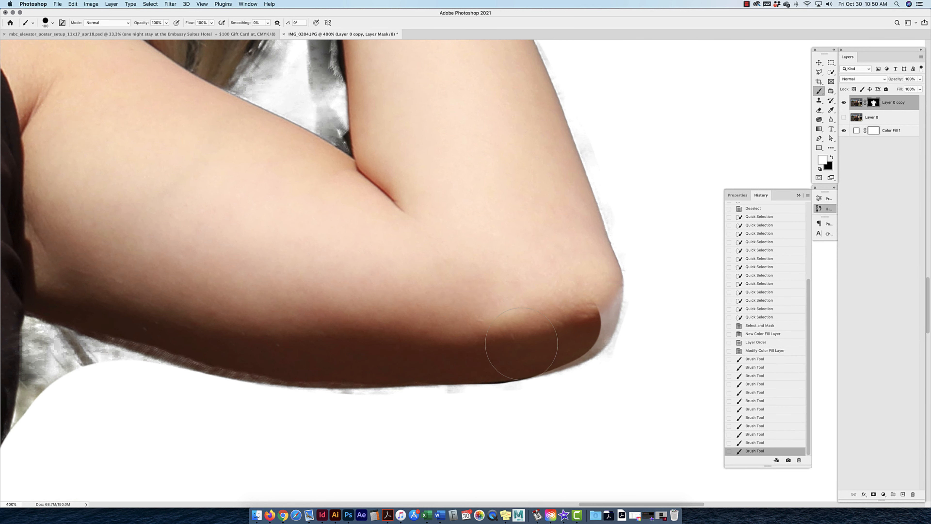
pyautogui.moveTo(522, 344)
pyautogui.mouseDown()
pyautogui.moveTo(576, 322)
pyautogui.moveTo(588, 287)
pyautogui.moveTo(513, 103)
pyautogui.mouseUp()
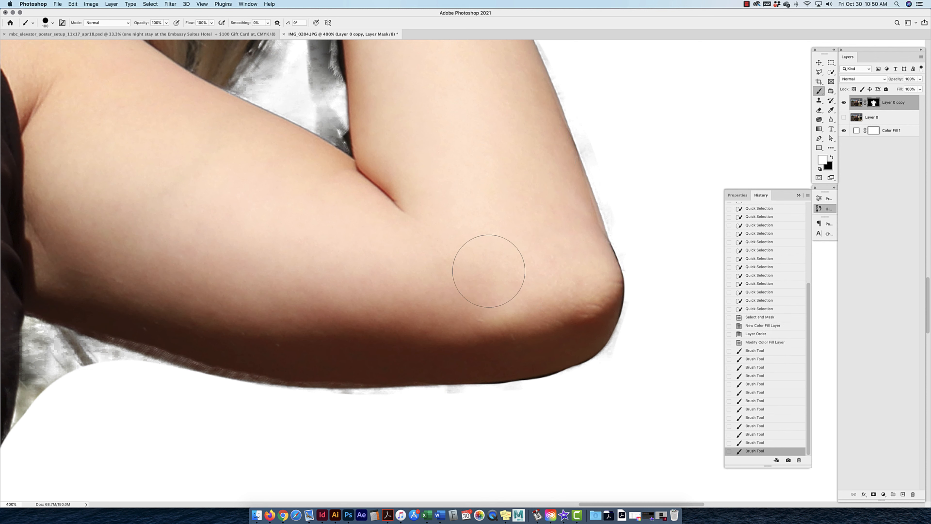
# - Paint black on the mask around the restored elbow, along the arm's underside and into the armpit to remove the fringe
pyautogui.click(832, 157)
pyautogui.moveTo(657, 319)
pyautogui.mouseDown()
pyautogui.moveTo(624, 380)
pyautogui.moveTo(520, 425)
pyautogui.moveTo(579, 403)
pyautogui.moveTo(443, 426)
pyautogui.moveTo(286, 425)
pyautogui.mouseUp()
pyautogui.moveTo(226, 414)
pyautogui.mouseDown()
pyautogui.moveTo(72, 381)
pyautogui.moveTo(108, 385)
pyautogui.moveTo(62, 368)
pyautogui.moveTo(37, 448)
pyautogui.moveTo(72, 406)
pyautogui.mouseUp()
pyautogui.keyDown('alt'); pyautogui.click(261, 180); pyautogui.keyUp('alt')
pyautogui.press('super+0')
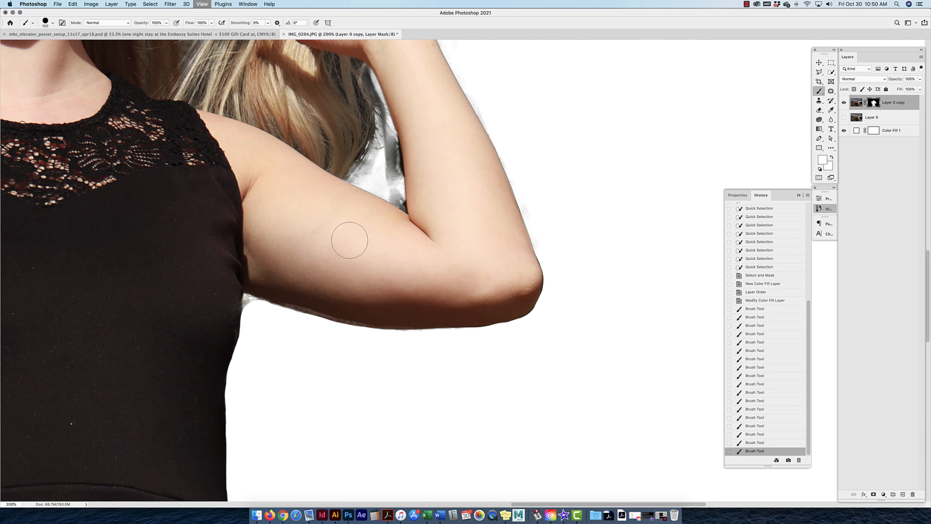
pyautogui.keyDown('alt'); pyautogui.click(347, 202); pyautogui.keyUp('alt')
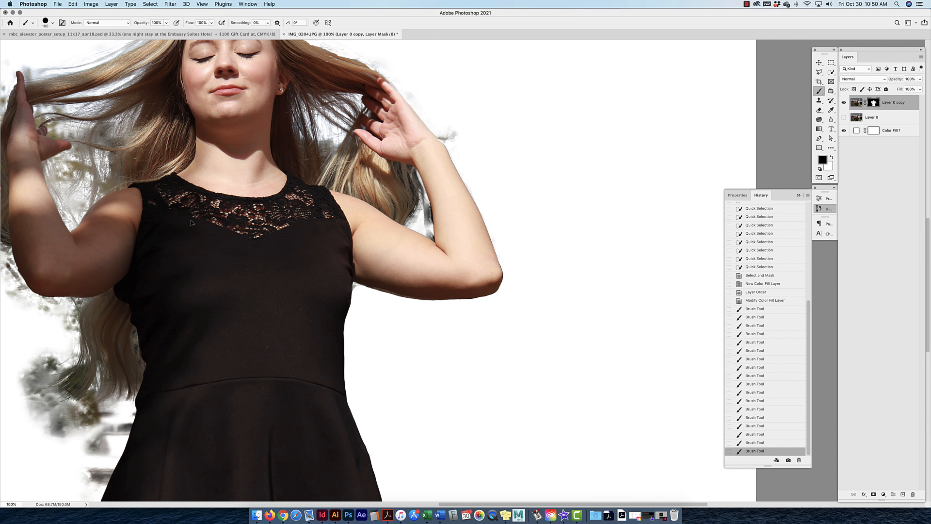
pyautogui.moveTo(298, 289); pyautogui.dragTo(281, 264)
pyautogui.hscroll(-3, 281, 265)
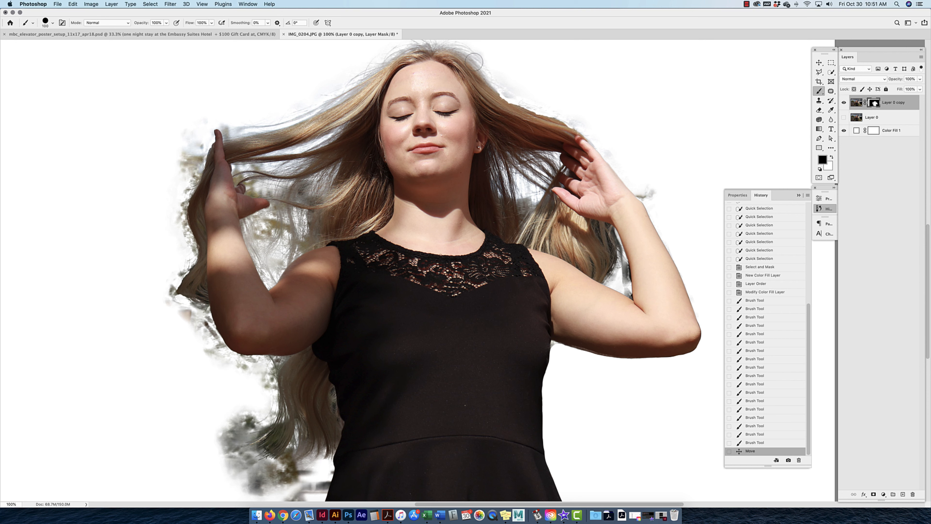
# - Change the solid color background to the light skin tone f4d1be sampled from the photo
pyautogui.doubleClick(857, 131)
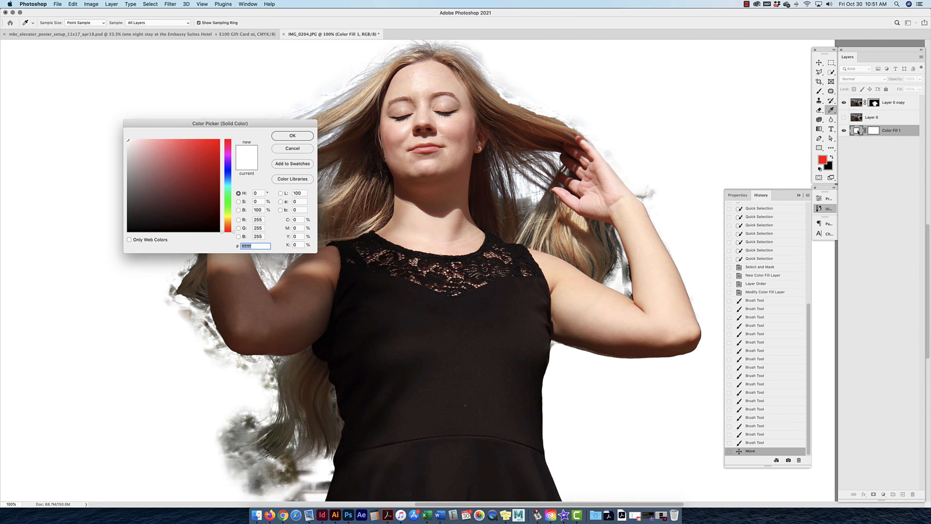
pyautogui.click(418, 207)
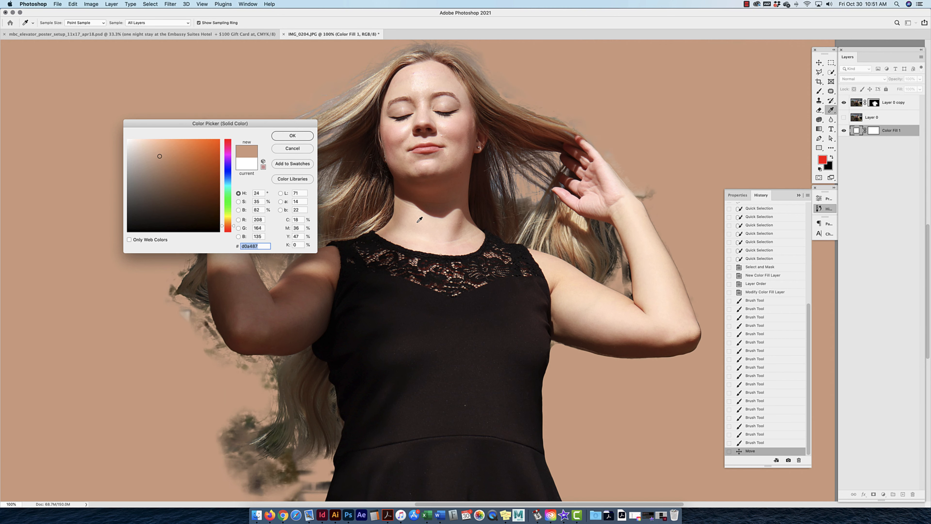
pyautogui.click(430, 75)
pyautogui.click(467, 95)
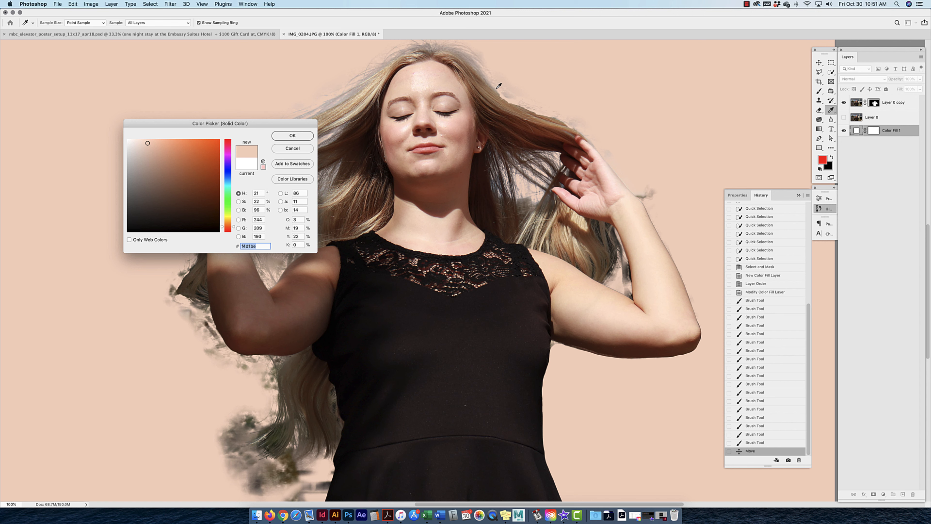
pyautogui.click(289, 136)
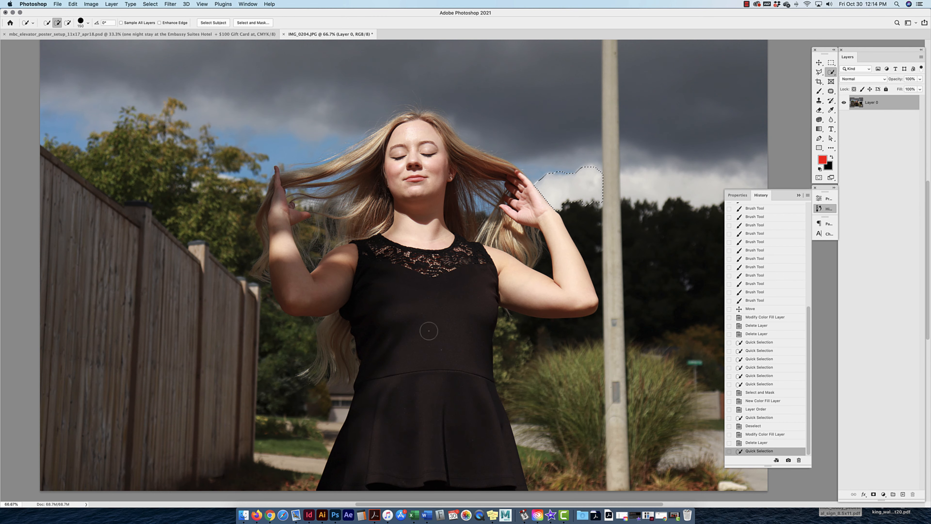
# - Select the woman's dress, face, arms and upper hair on Layer 0 with the Quick Selection tool
pyautogui.moveTo(426, 328)
pyautogui.mouseDown()
pyautogui.moveTo(390, 271)
pyautogui.moveTo(413, 166)
pyautogui.mouseUp()
pyautogui.moveTo(350, 185)
pyautogui.mouseDown()
pyautogui.moveTo(289, 182)
pyautogui.moveTo(290, 277)
pyautogui.moveTo(373, 292)
pyautogui.moveTo(559, 300)
pyautogui.mouseUp()
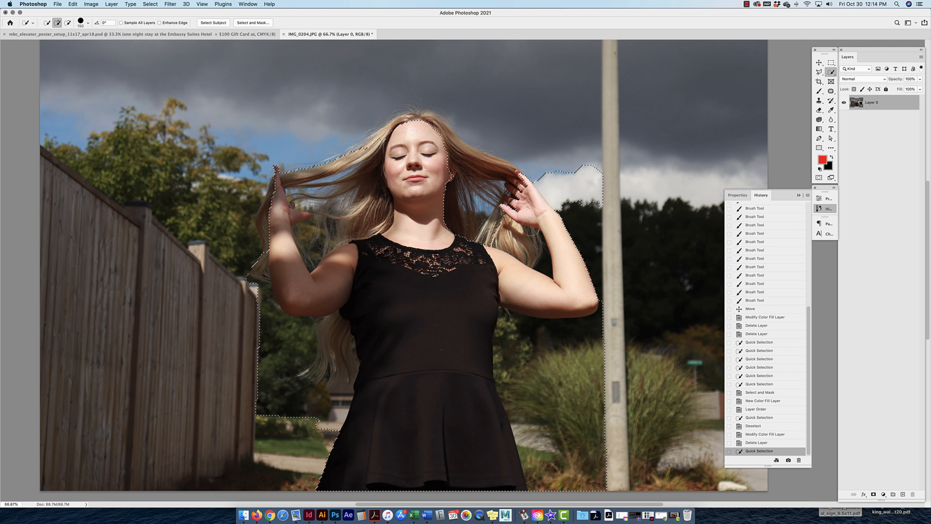
pyautogui.moveTo(463, 160)
pyautogui.mouseDown()
pyautogui.moveTo(517, 180)
pyautogui.moveTo(474, 159)
pyautogui.mouseUp()
pyautogui.moveTo(399, 127); pyautogui.dragTo(396, 123)
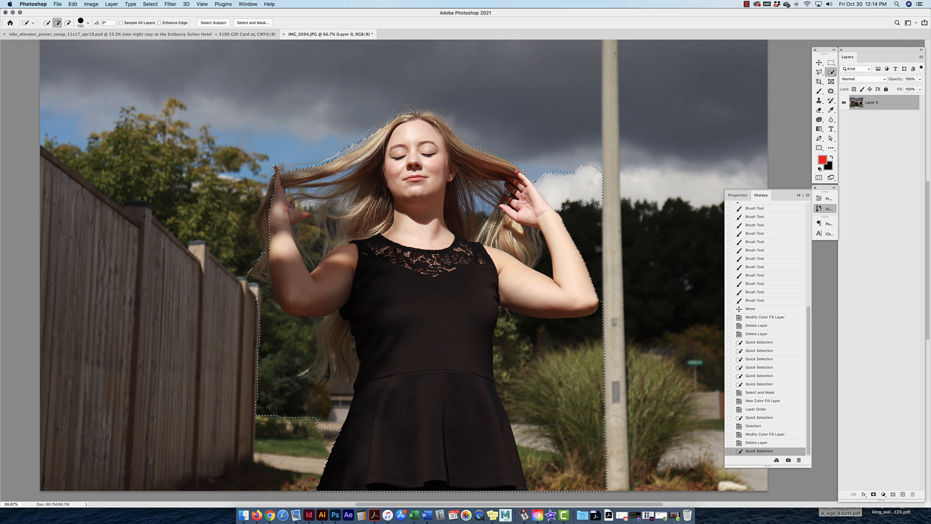
# - Subtract the background beside the dress, below both arms and next to the lamp post from the selection
pyautogui.moveTo(279, 343)
pyautogui.mouseDown()
pyautogui.moveTo(260, 286)
pyautogui.moveTo(298, 388)
pyautogui.moveTo(322, 414)
pyautogui.moveTo(294, 417)
pyautogui.mouseUp()
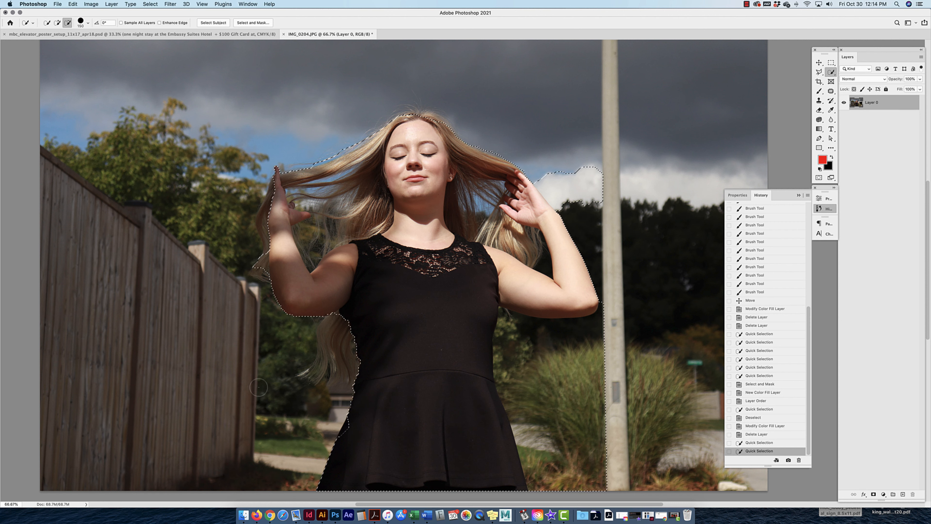
pyautogui.moveTo(576, 410)
pyautogui.mouseDown()
pyautogui.moveTo(539, 363)
pyautogui.moveTo(564, 351)
pyautogui.mouseUp()
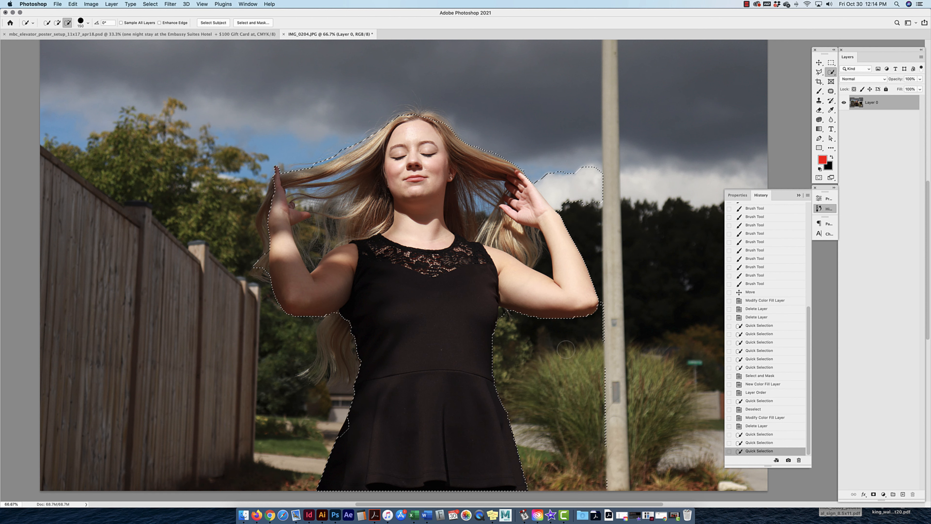
pyautogui.moveTo(604, 308); pyautogui.dragTo(580, 167)
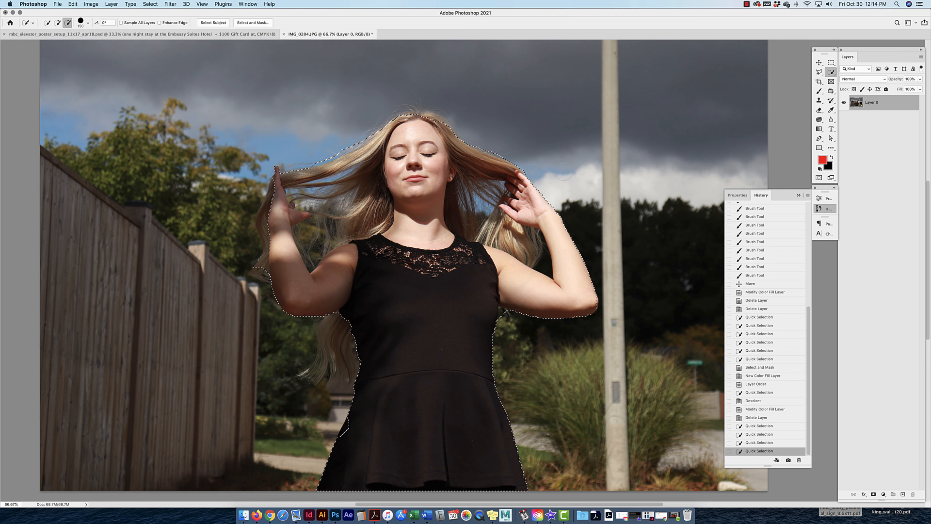
# - Open the selection in Select and Mask with Object Aware refine mode, Smart Radius enabled and a 250 px radius
pyautogui.click(251, 23)
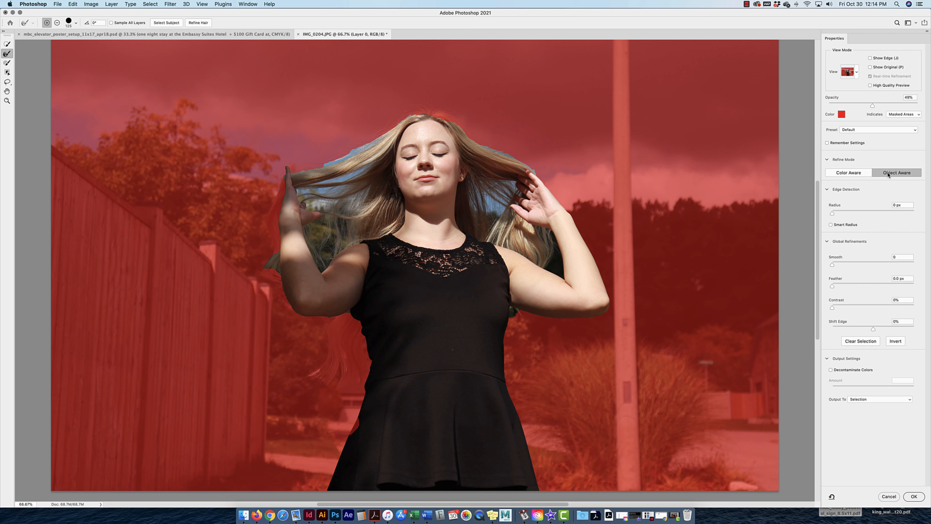
pyautogui.click(853, 174)
pyautogui.click(899, 173)
pyautogui.click(831, 225)
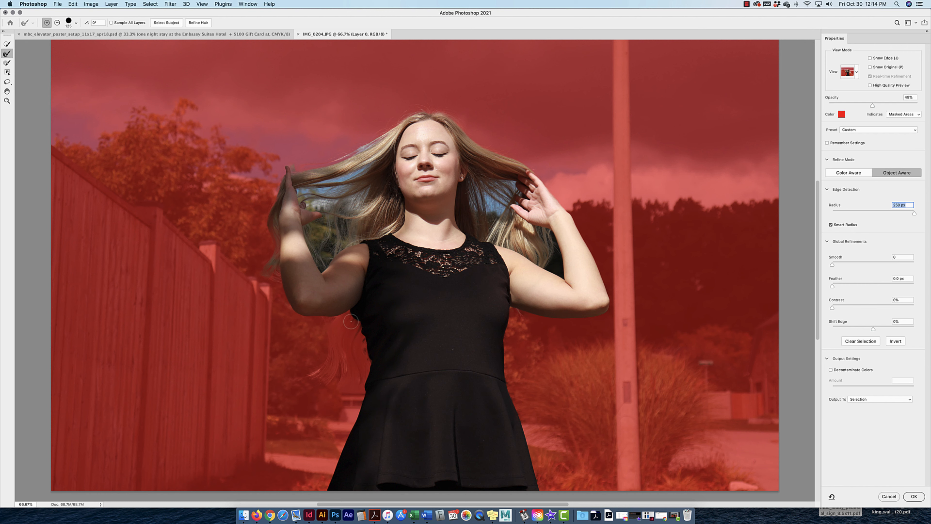
# - Brush the Refine Edge over the hair lock hanging below the arm beside the waist, adding and subtracting areas to isolate the strands
pyautogui.moveTo(351, 321)
pyautogui.mouseDown()
pyautogui.moveTo(316, 375)
pyautogui.moveTo(364, 386)
pyautogui.moveTo(360, 335)
pyautogui.moveTo(349, 331)
pyautogui.moveTo(337, 370)
pyautogui.moveTo(357, 374)
pyautogui.moveTo(357, 345)
pyautogui.mouseUp()
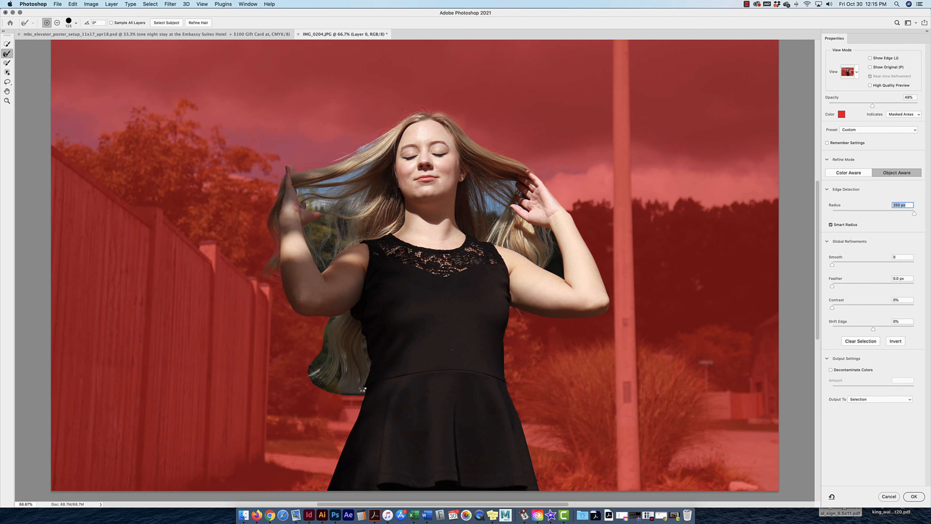
pyautogui.press('alt')
pyautogui.moveTo(354, 323)
pyautogui.mouseDown()
pyautogui.moveTo(343, 370)
pyautogui.moveTo(363, 349)
pyautogui.mouseUp()
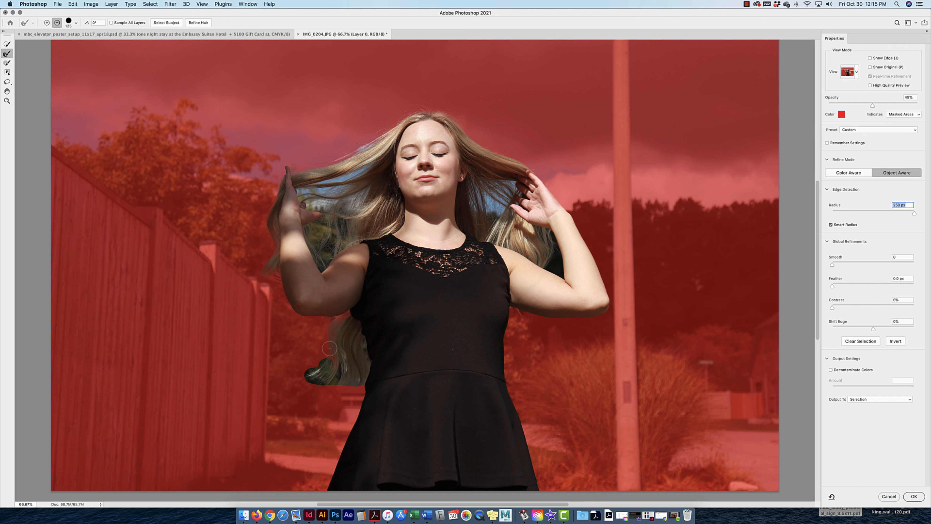
pyautogui.moveTo(317, 377); pyautogui.dragTo(366, 387)
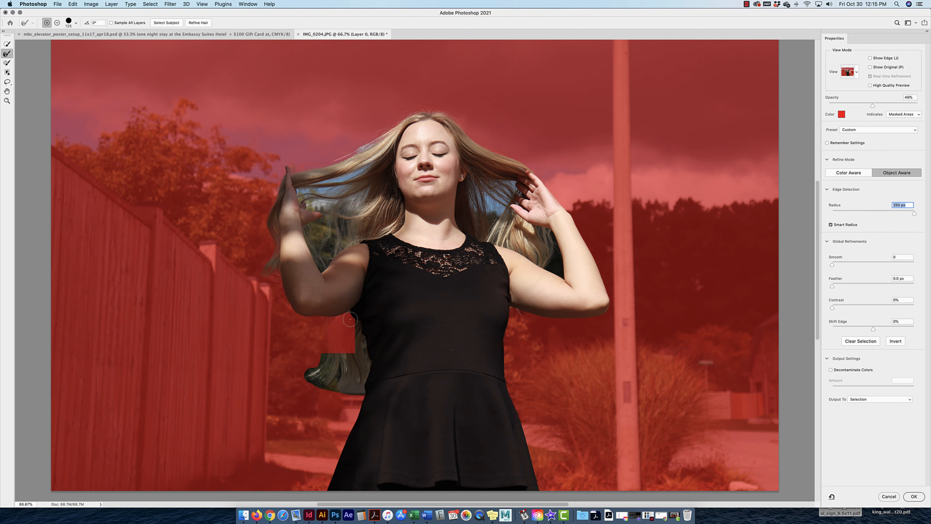
pyautogui.moveTo(364, 365)
pyautogui.mouseDown()
pyautogui.moveTo(348, 315)
pyautogui.moveTo(318, 374)
pyautogui.moveTo(362, 385)
pyautogui.moveTo(351, 332)
pyautogui.moveTo(339, 365)
pyautogui.moveTo(347, 373)
pyautogui.moveTo(353, 318)
pyautogui.moveTo(352, 354)
pyautogui.moveTo(316, 376)
pyautogui.moveTo(333, 390)
pyautogui.moveTo(358, 392)
pyautogui.moveTo(365, 371)
pyautogui.moveTo(352, 315)
pyautogui.mouseUp()
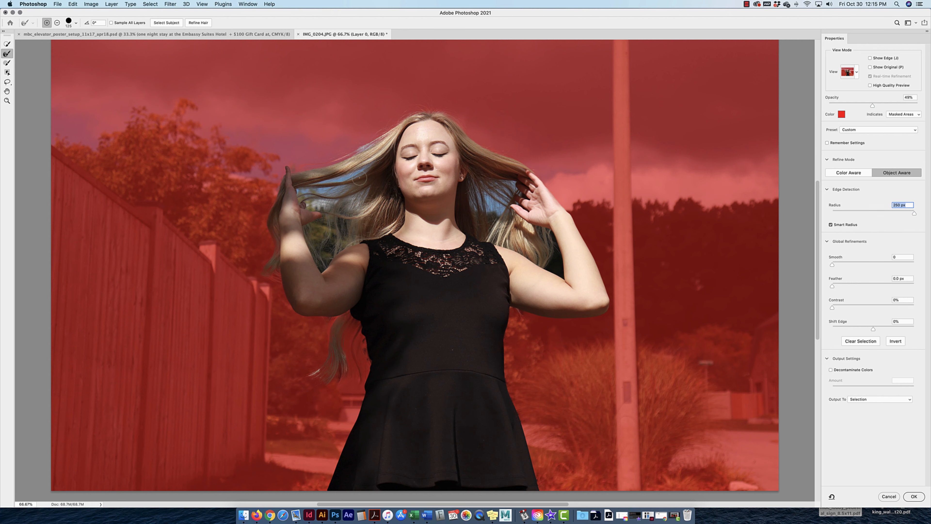
# - Brush the Refine Edge over the hair between the raised arms and the neck, including the gaps on both sides of the head
pyautogui.moveTo(359, 178)
pyautogui.mouseDown()
pyautogui.moveTo(362, 192)
pyautogui.moveTo(334, 225)
pyautogui.moveTo(327, 273)
pyautogui.mouseUp()
pyautogui.scroll(1, 364, 191)
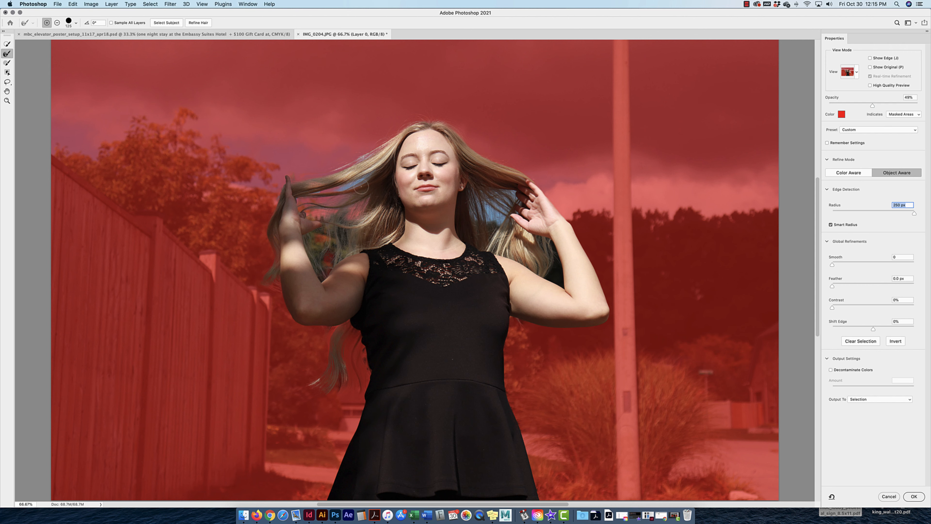
pyautogui.moveTo(353, 190); pyautogui.dragTo(320, 198)
pyautogui.hscroll(1, 549, 277)
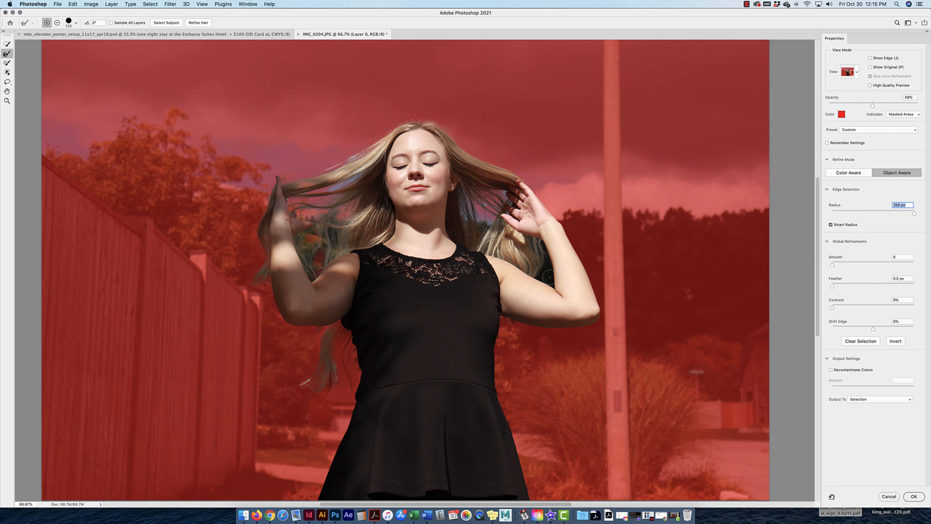
pyautogui.moveTo(553, 281)
pyautogui.mouseDown()
pyautogui.moveTo(541, 250)
pyautogui.moveTo(557, 307)
pyautogui.moveTo(576, 253)
pyautogui.mouseUp()
pyautogui.click(485, 218)
# - Output the refined selection as a new layer with layer mask and apply Select and Mask
pyautogui.click(860, 400)
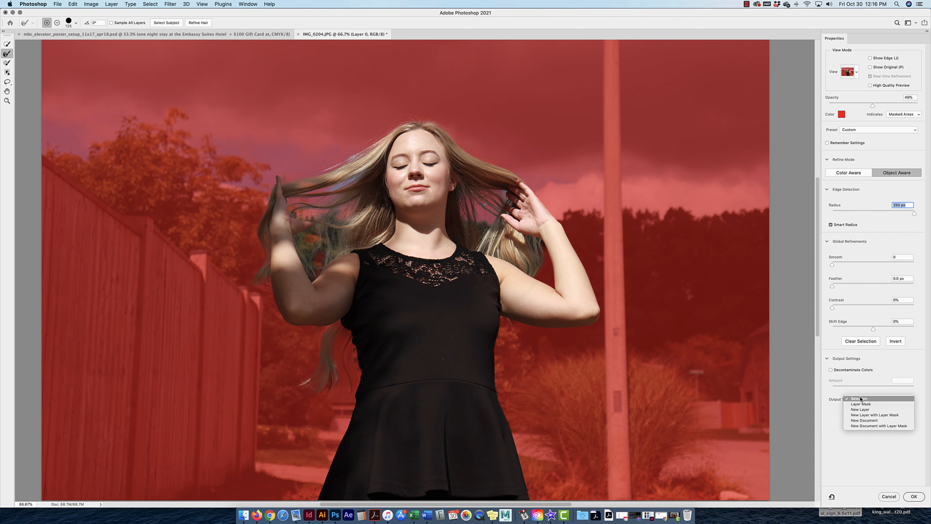
pyautogui.click(863, 415)
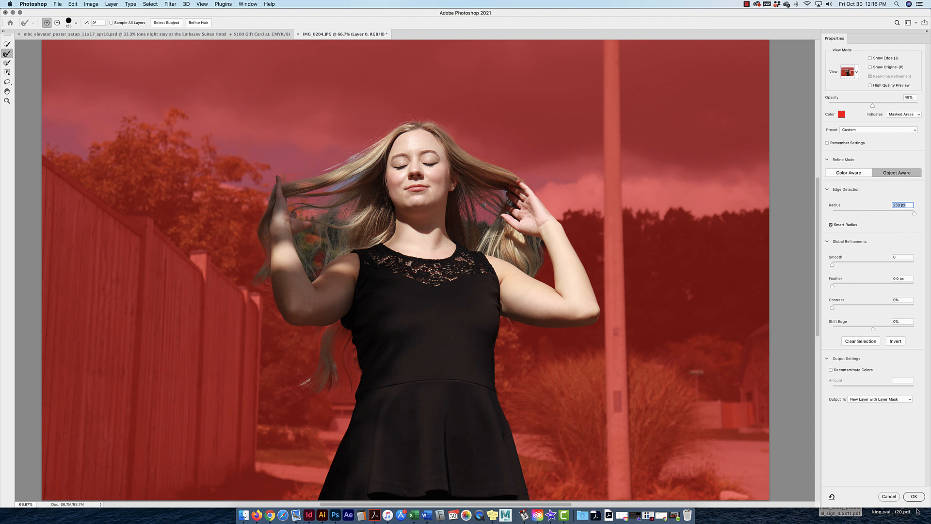
pyautogui.click(914, 496)
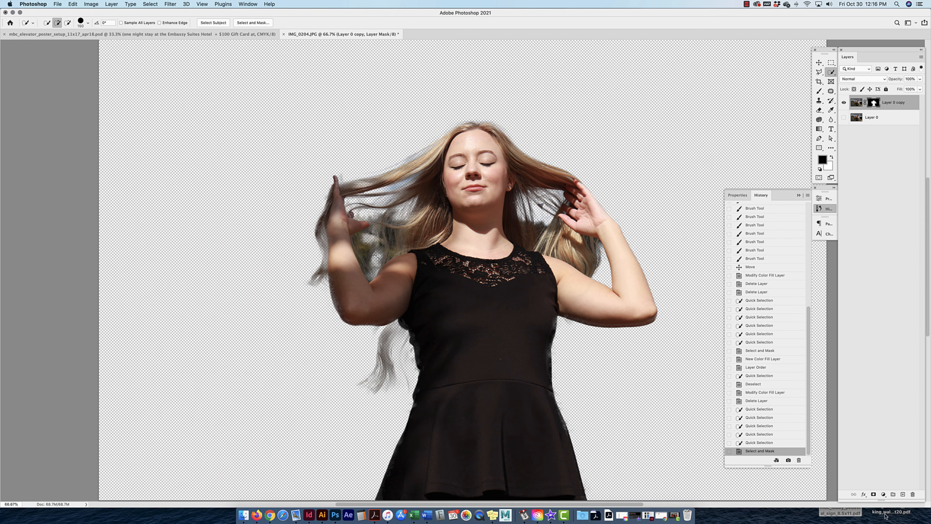
# - Add a red (ff0000) solid color fill layer and move it beneath Layer 0
pyautogui.click(884, 494)
pyautogui.click(891, 369)
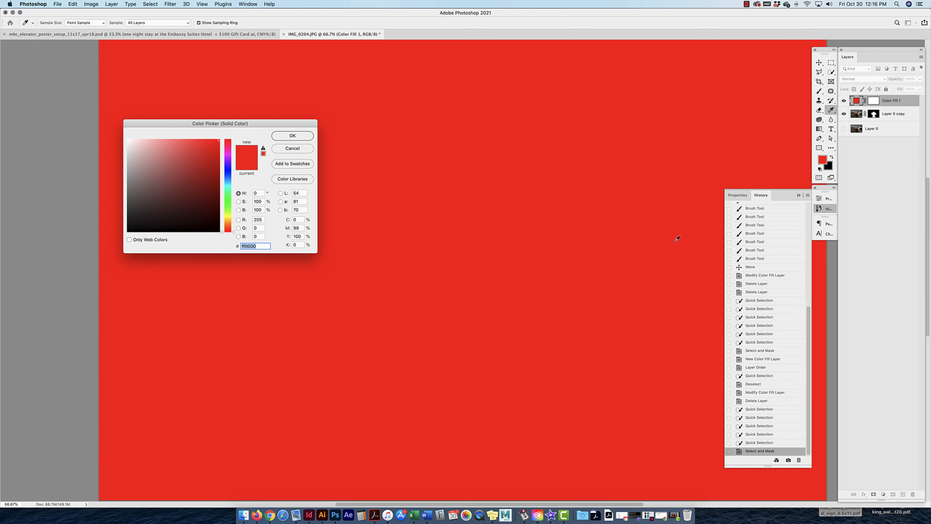
pyautogui.click(292, 136)
pyautogui.moveTo(906, 104); pyautogui.dragTo(879, 141)
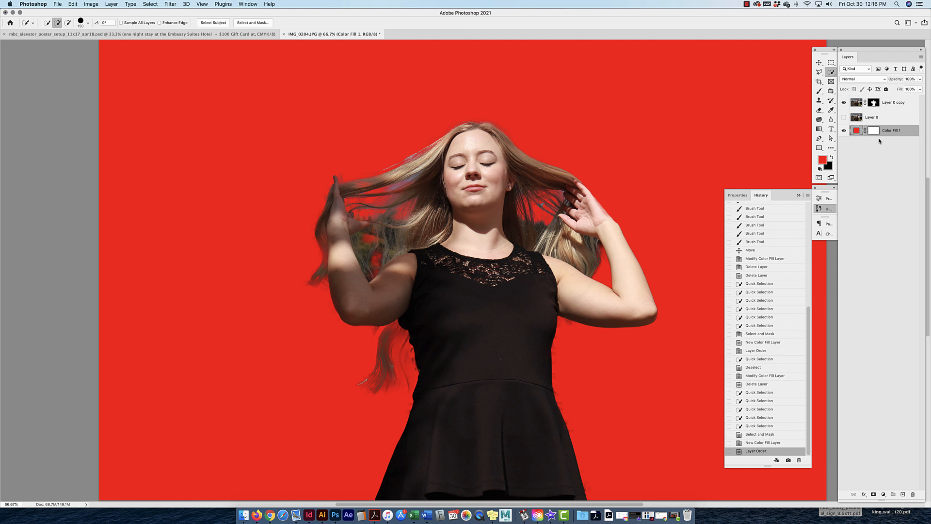
# - Preview the cutout against a black fill, then set the color fill layer to white (ffffff)
pyautogui.doubleClick(856, 131)
pyautogui.moveTo(191, 201); pyautogui.dragTo(222, 234)
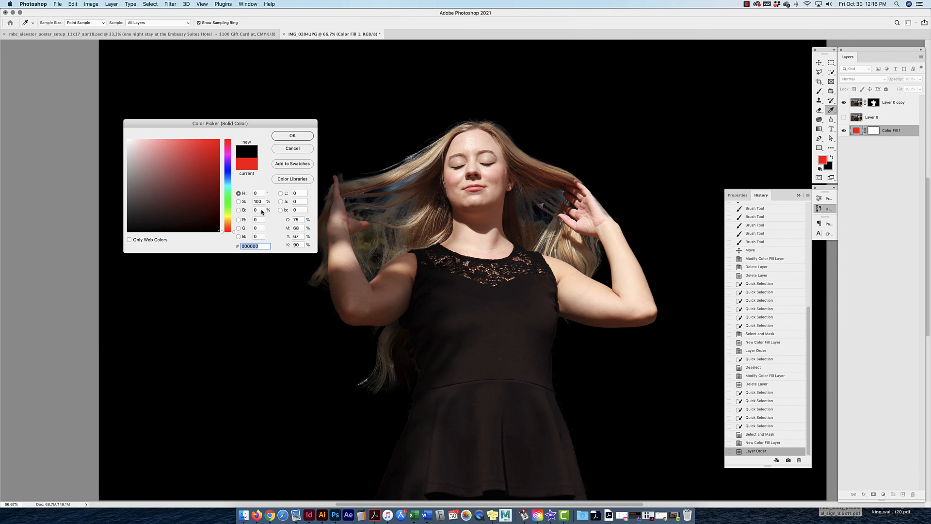
pyautogui.moveTo(186, 187); pyautogui.dragTo(126, 136)
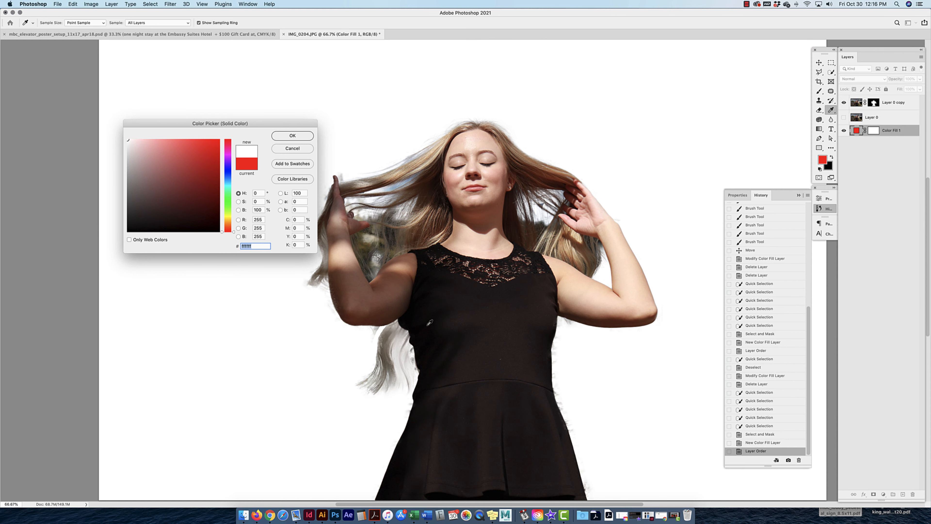
pyautogui.click(289, 136)
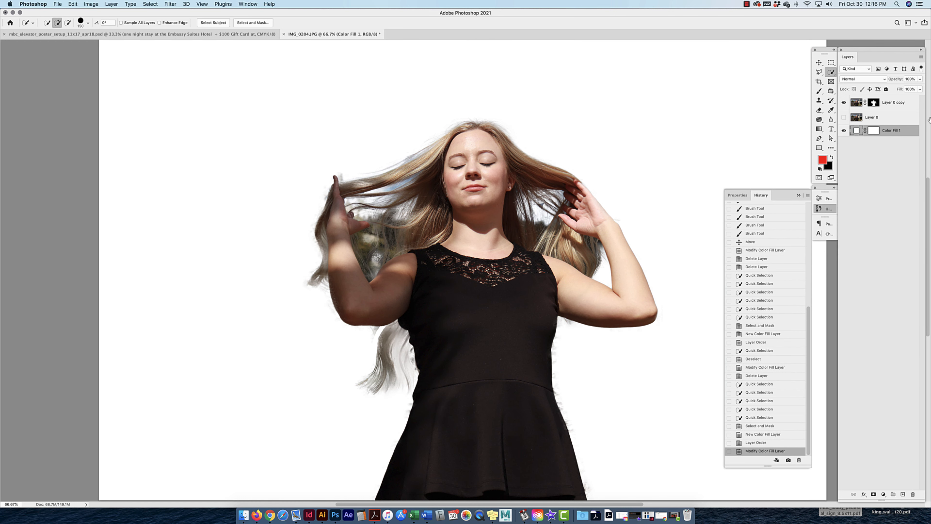
# - Try painting black on the Layer 0 copy mask over the hair lock beside the waist, and undo the stroke
pyautogui.click(875, 104)
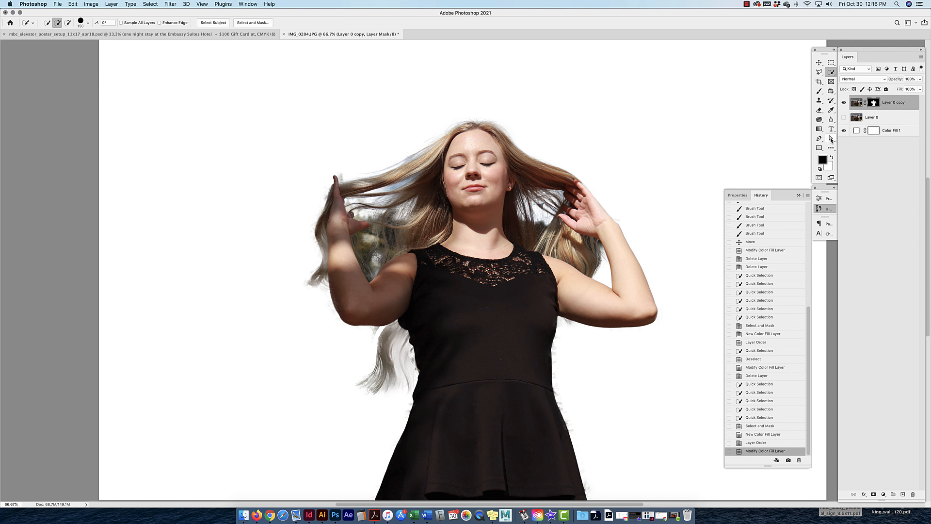
pyautogui.press('b')
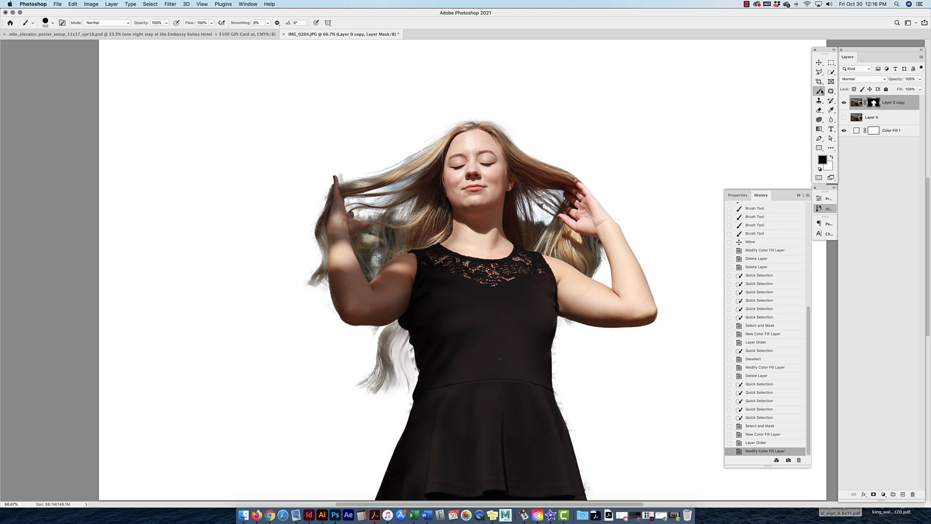
pyautogui.moveTo(417, 329)
pyautogui.mouseDown()
pyautogui.moveTo(383, 361)
pyautogui.moveTo(411, 354)
pyautogui.mouseUp()
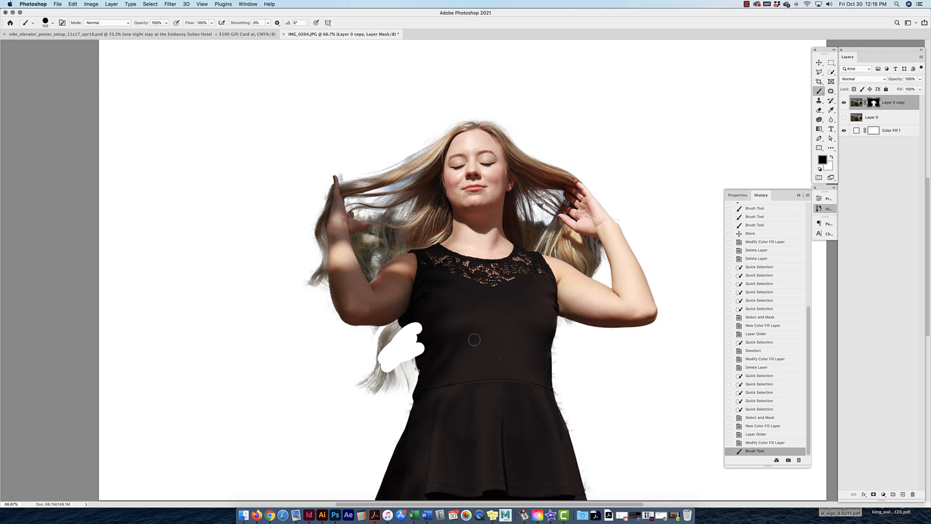
pyautogui.press('super+z')
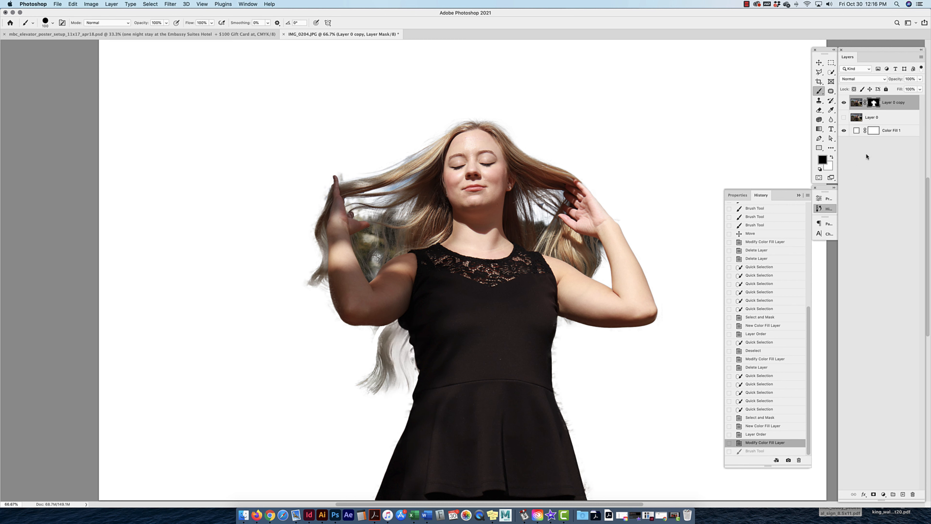
# - Paint white on the Layer 0 copy mask to bring back the full hair lock beside the waist below the arm
pyautogui.click(832, 161)
pyautogui.moveTo(361, 354)
pyautogui.mouseDown()
pyautogui.moveTo(407, 336)
pyautogui.moveTo(400, 374)
pyautogui.moveTo(417, 360)
pyautogui.moveTo(397, 352)
pyautogui.moveTo(409, 335)
pyautogui.moveTo(402, 320)
pyautogui.moveTo(385, 316)
pyautogui.moveTo(363, 395)
pyautogui.moveTo(366, 378)
pyautogui.moveTo(424, 384)
pyautogui.mouseUp()
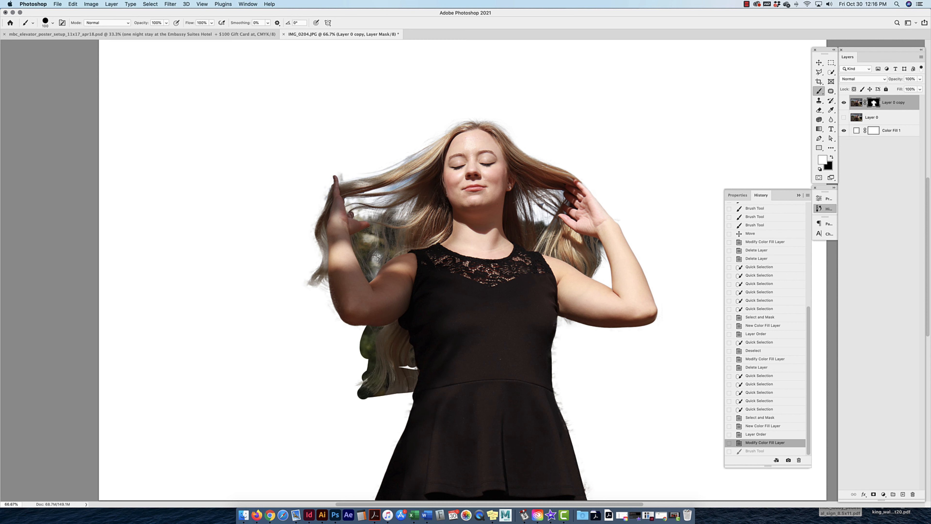
pyautogui.moveTo(361, 380)
pyautogui.mouseDown()
pyautogui.moveTo(354, 394)
pyautogui.moveTo(411, 394)
pyautogui.moveTo(367, 407)
pyautogui.moveTo(418, 395)
pyautogui.moveTo(374, 386)
pyautogui.moveTo(370, 397)
pyautogui.moveTo(362, 388)
pyautogui.mouseUp()
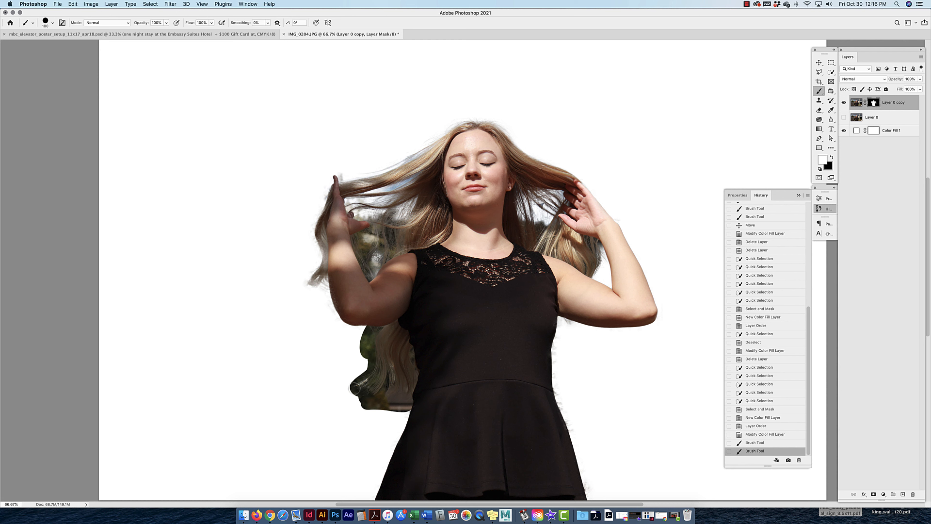
pyautogui.hscroll(3, 391, 245)
pyautogui.scroll(2, 391, 245)
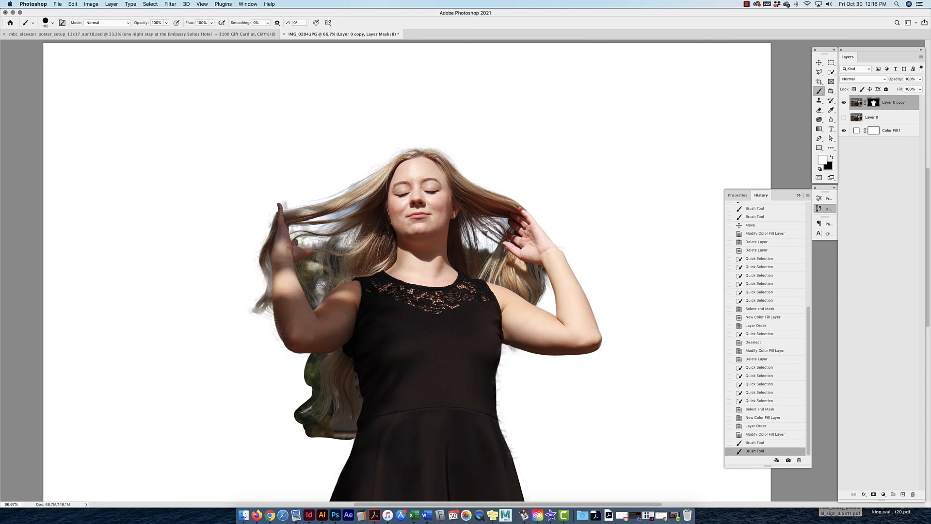